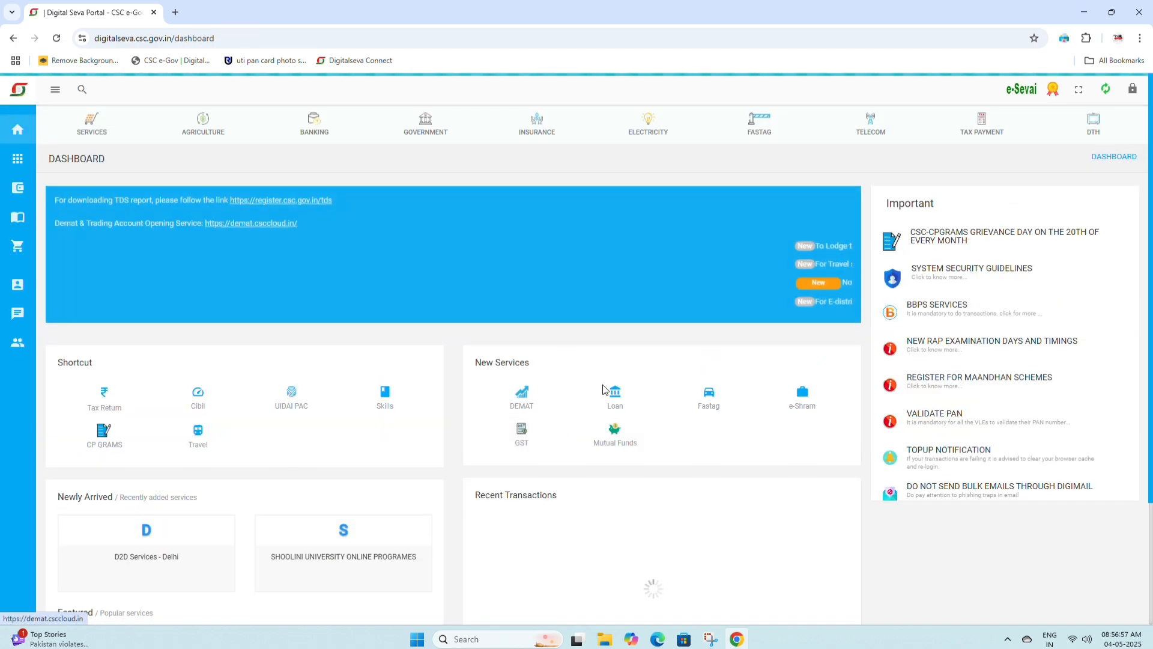
- Search the Digital Seva Portal for 'udya' and open Udyam Registration in a new tab
scroll(605, 399, "down", 3)
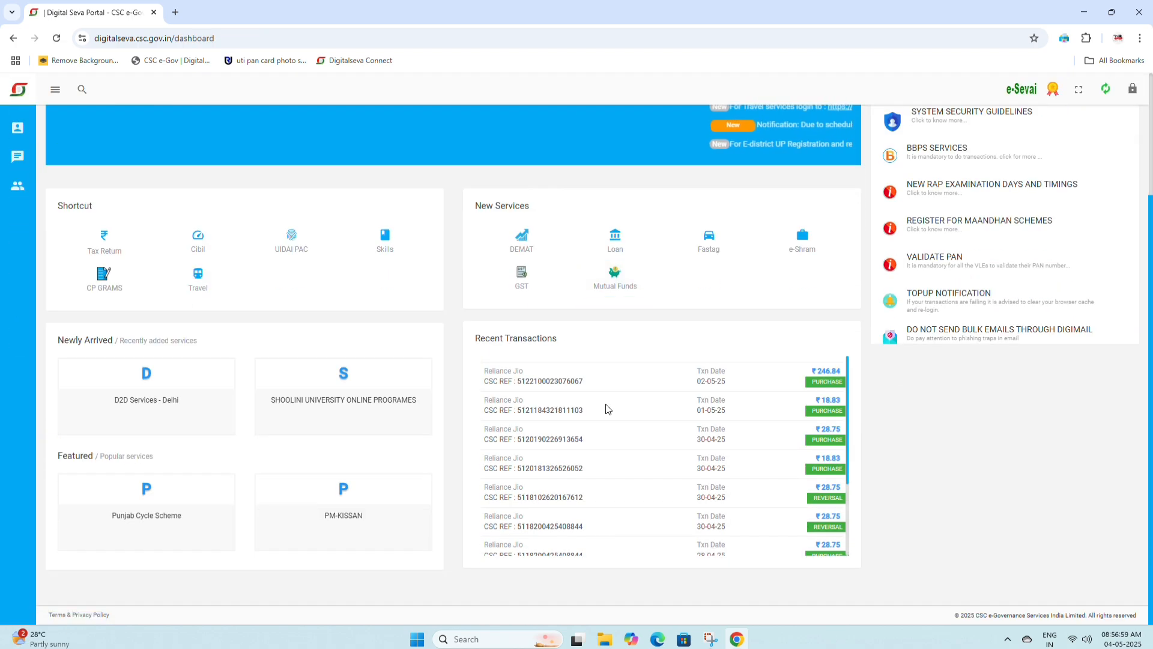
scroll(607, 408, "up", 3)
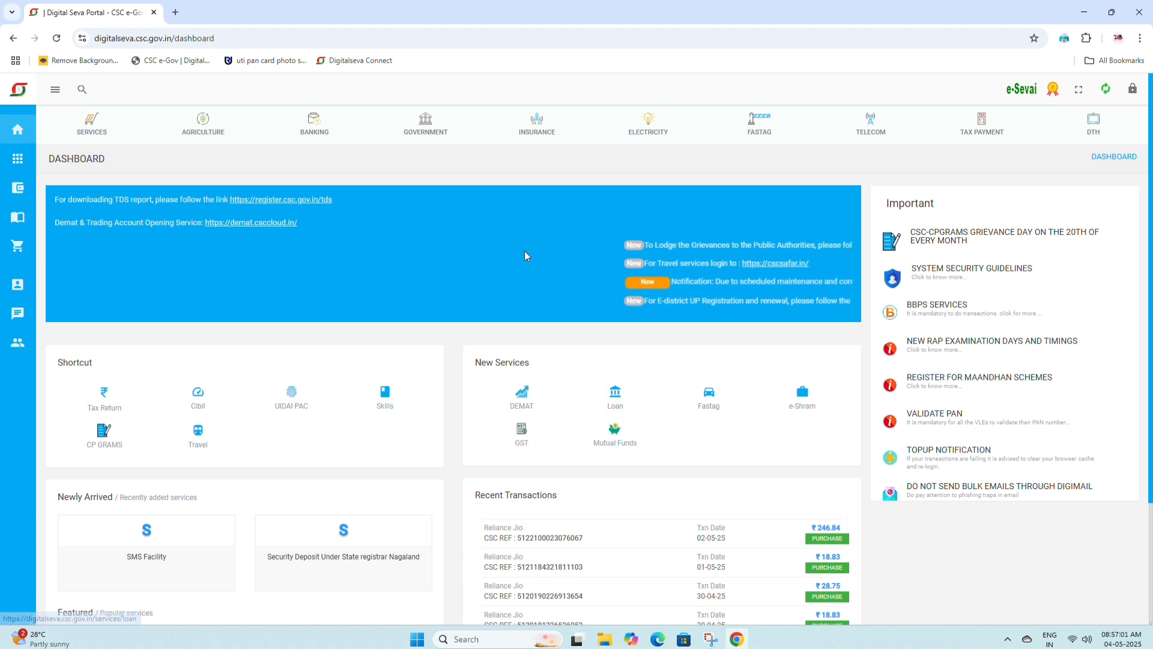
left_click(82, 92)
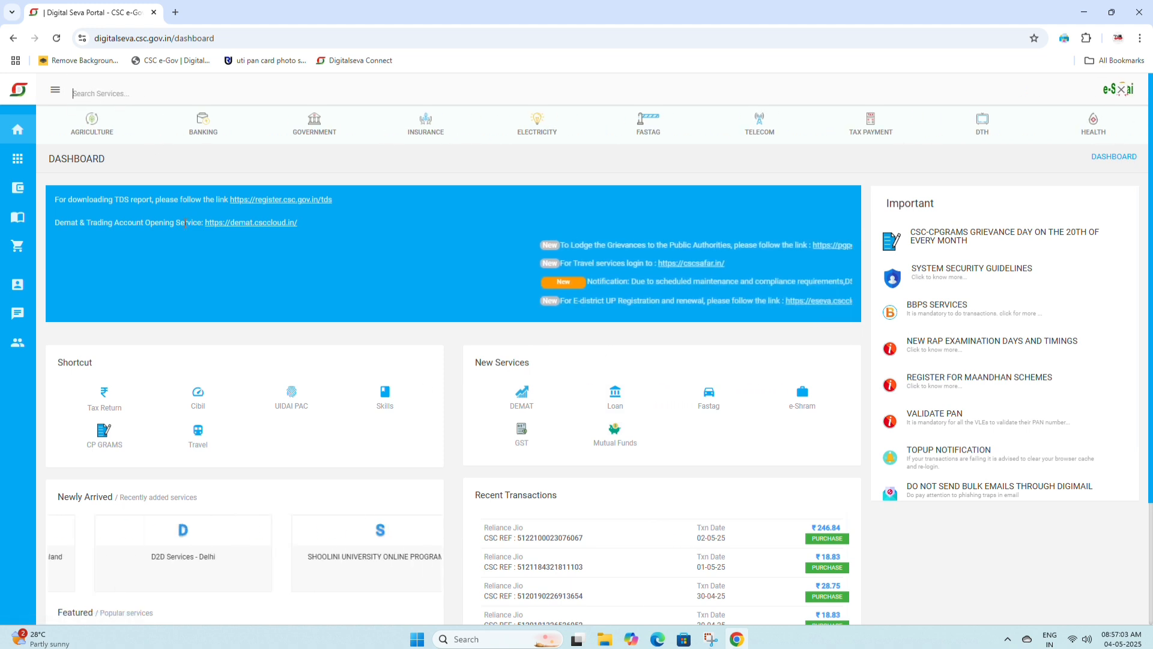
type("udya")
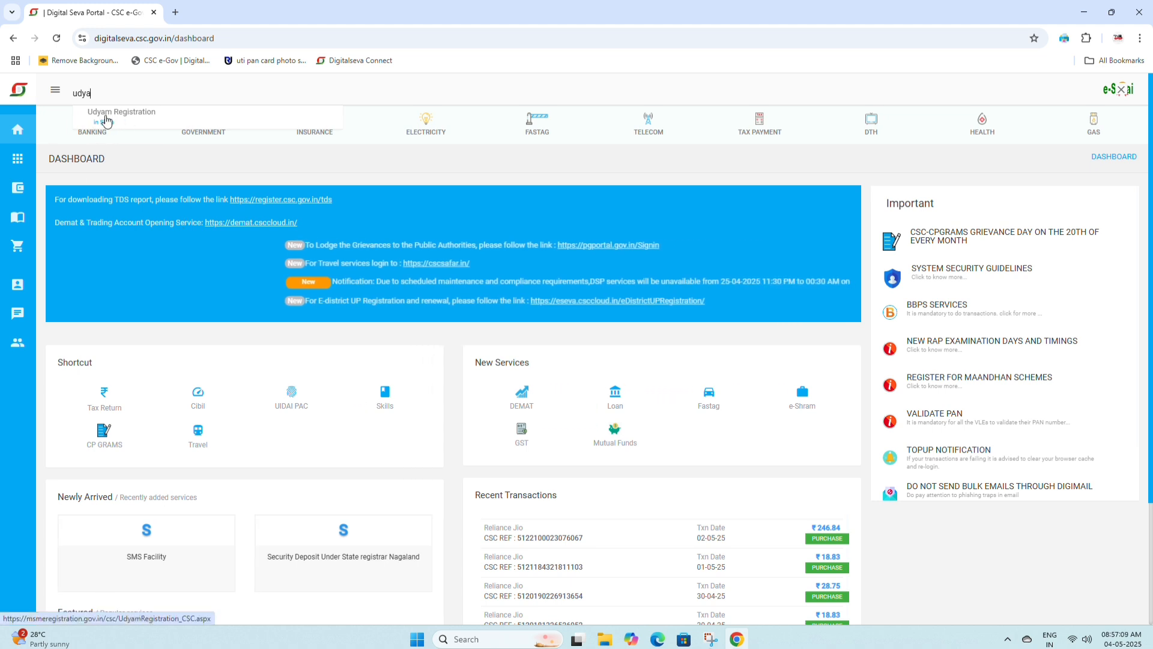
left_click(130, 119)
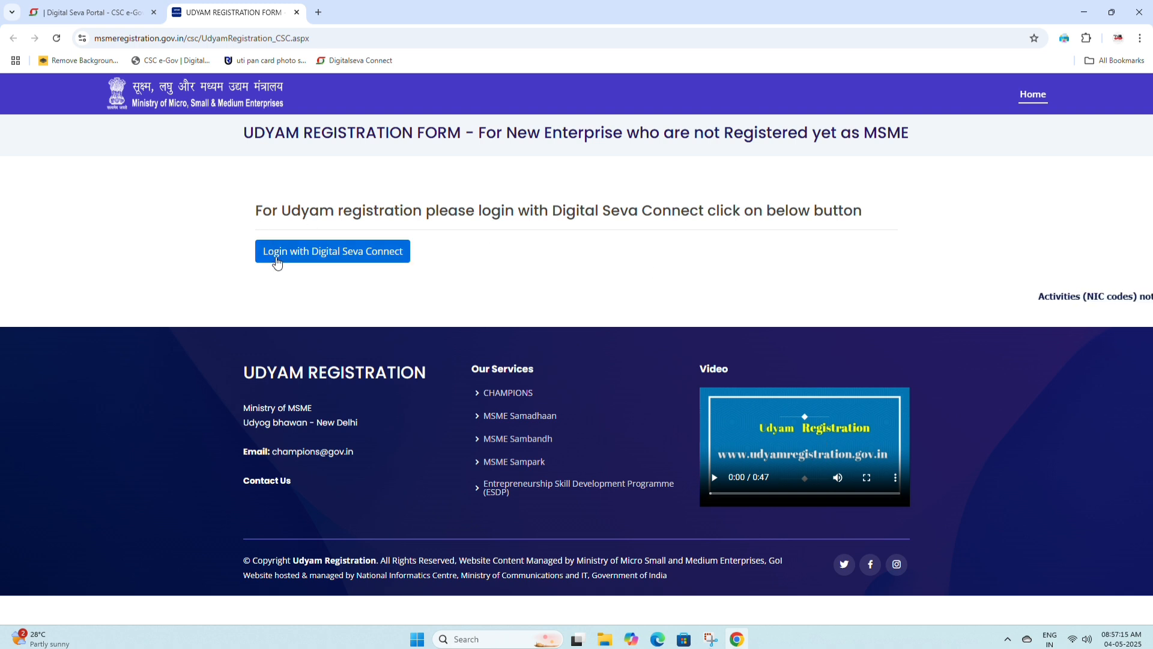
- Sign in with Digital Seva, enter the Aadhaar number and entrepreneur's name, and request an OTP
left_click(341, 257)
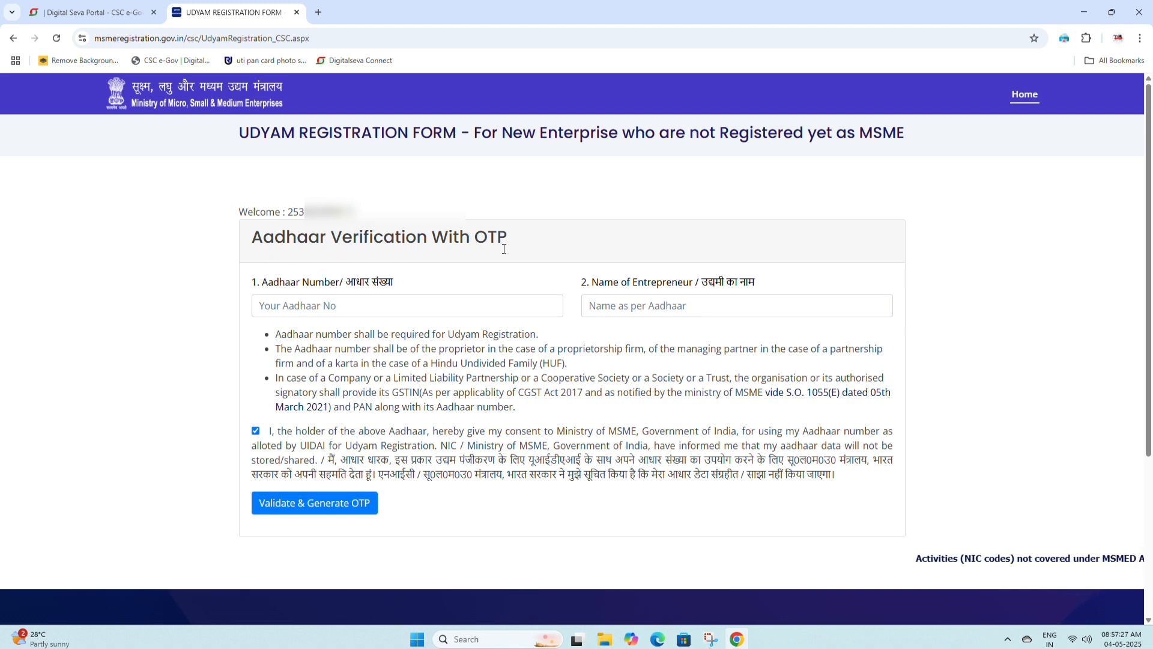
left_click(301, 310)
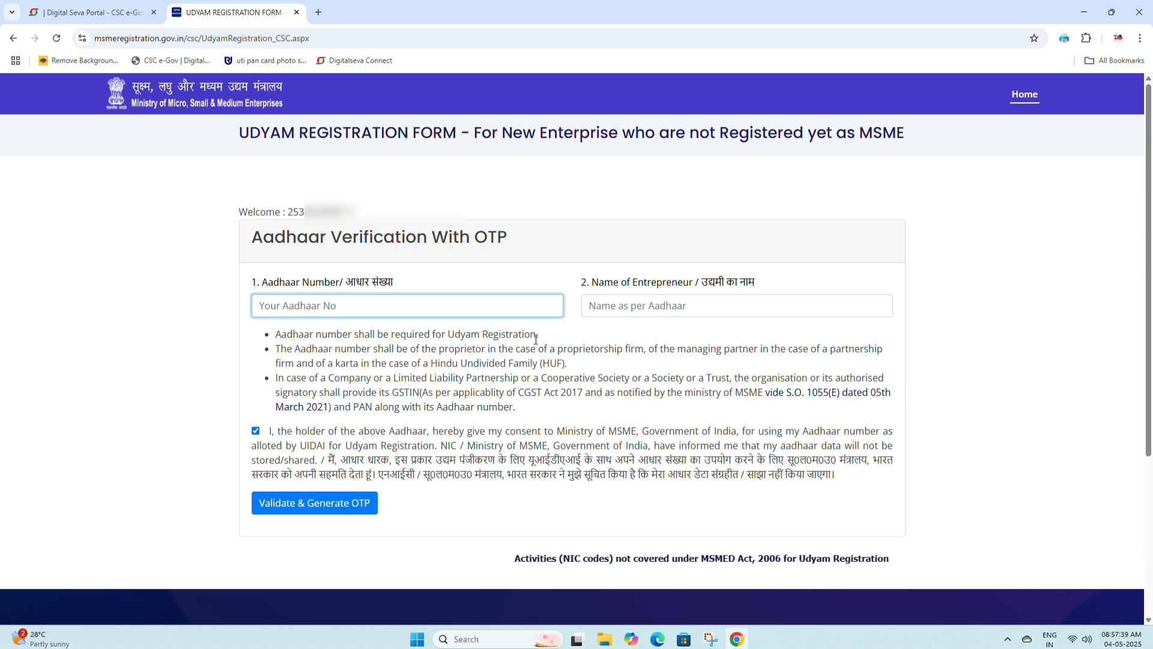
left_click(619, 309)
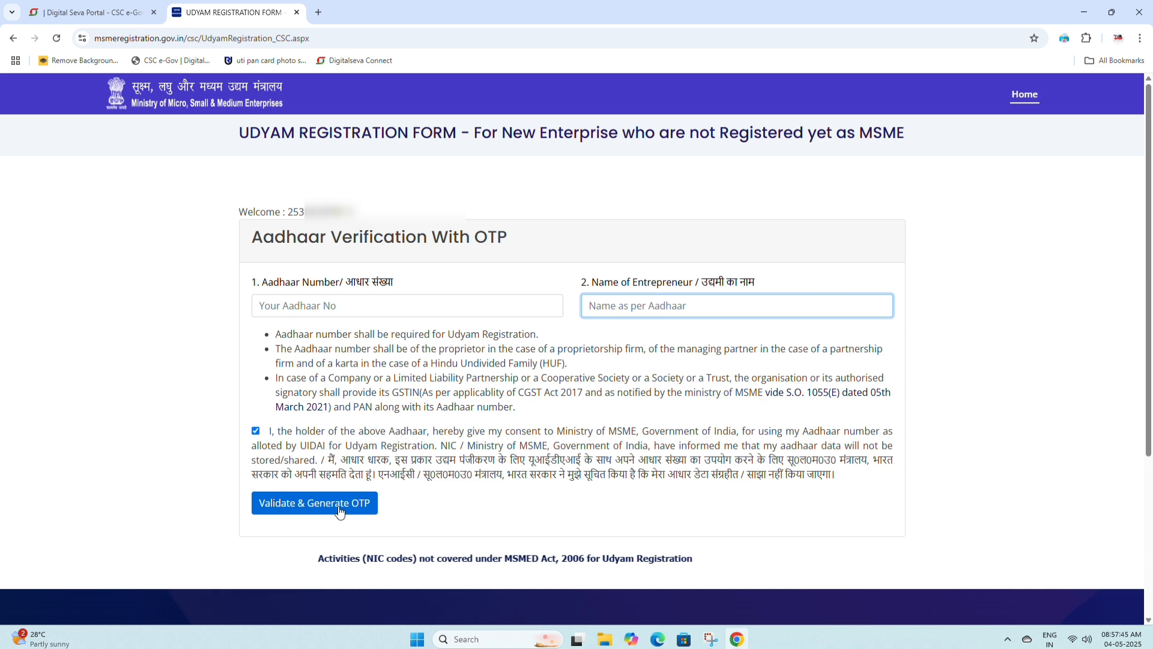
left_click(293, 308)
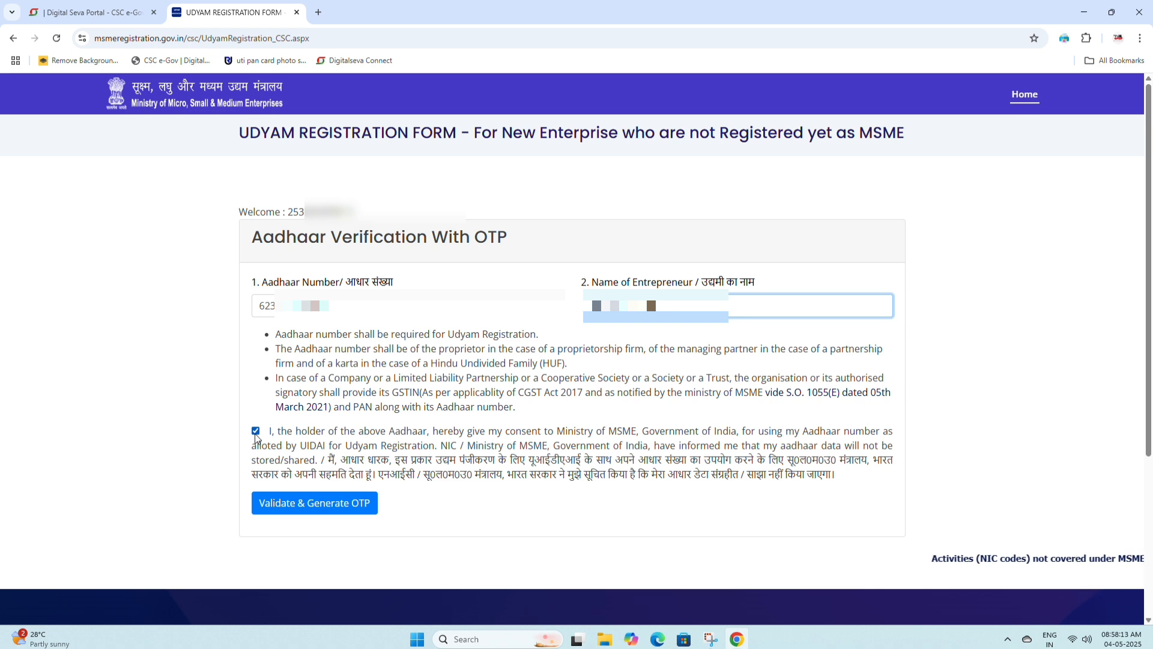
left_click(313, 515)
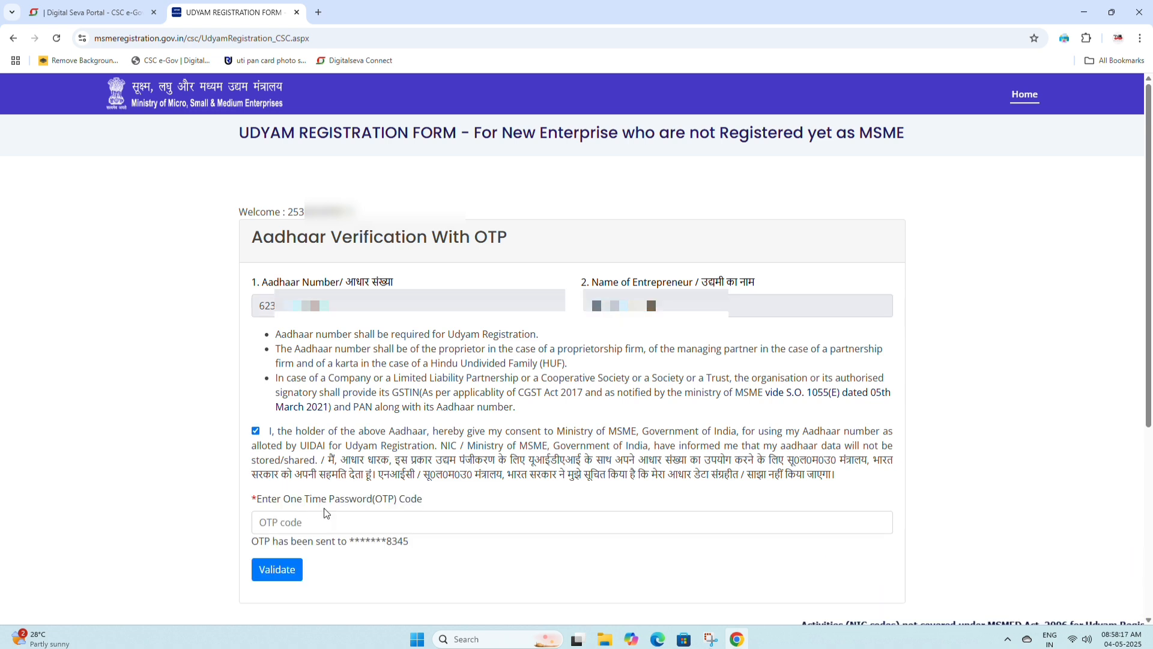
- Enter the received OTP verification code
scroll(324, 511, "down", 1)
left_click(289, 463)
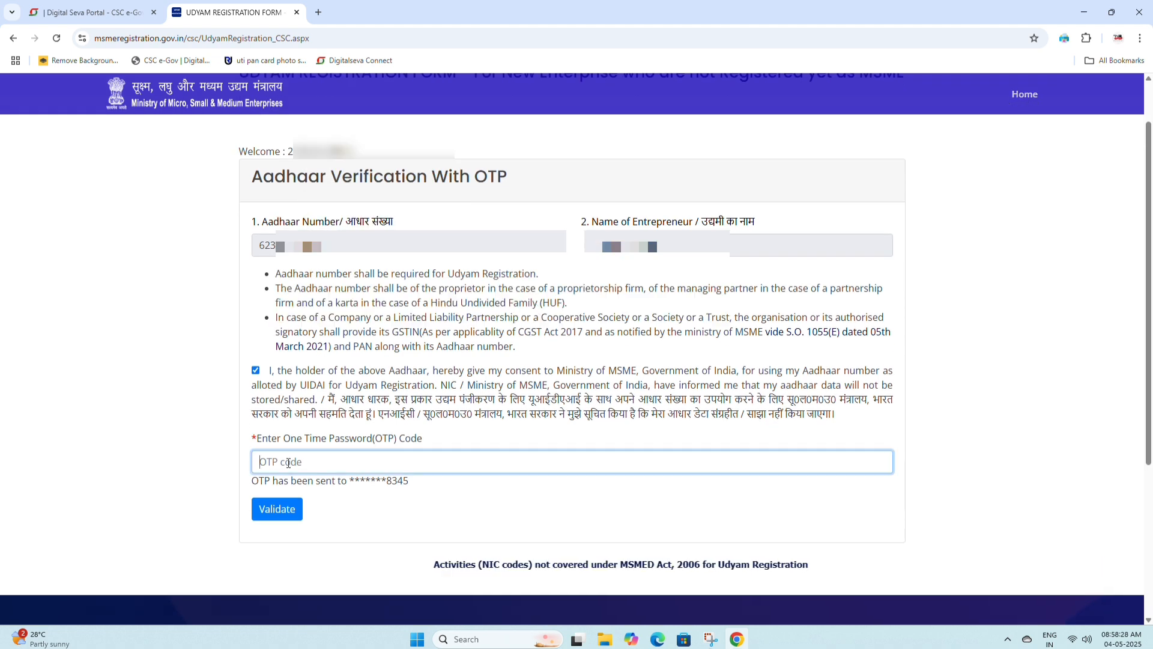
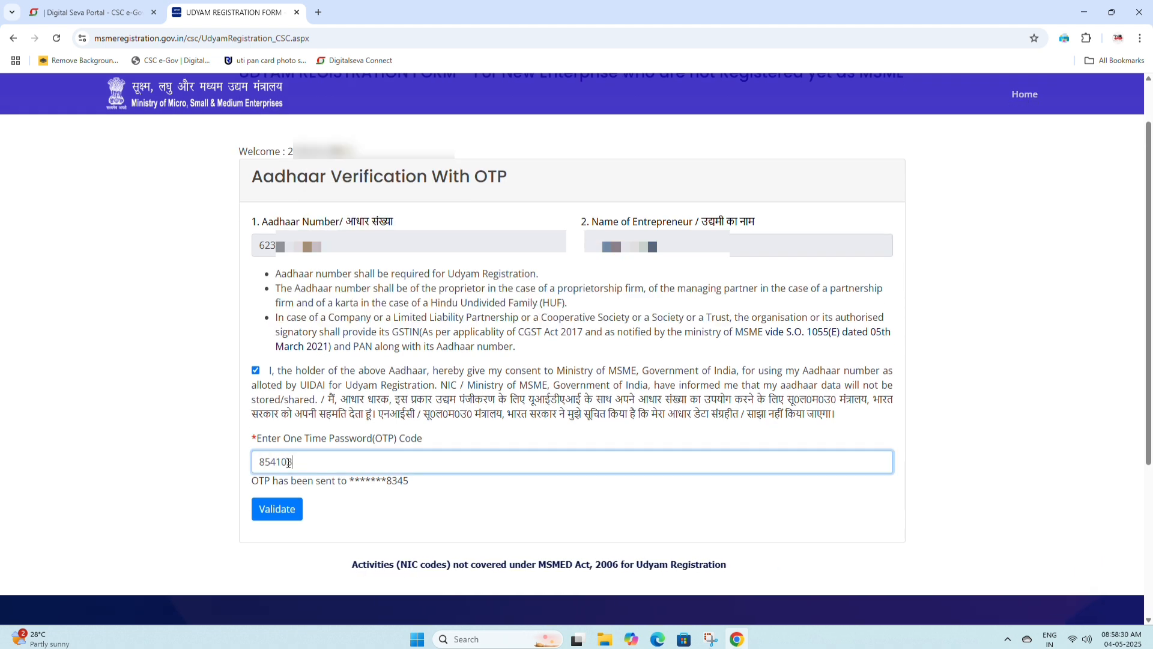
- Verify the Aadhaar OTP and set the organisation type to 1. Proprietary
left_click(284, 515)
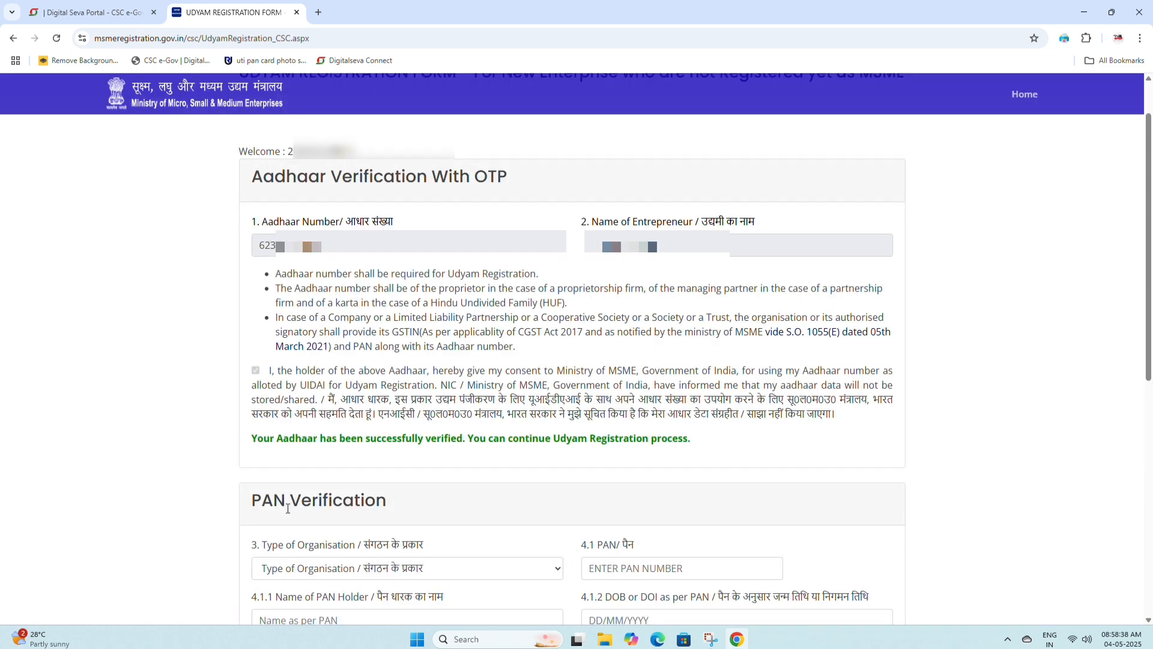
scroll(354, 484, "down", 5)
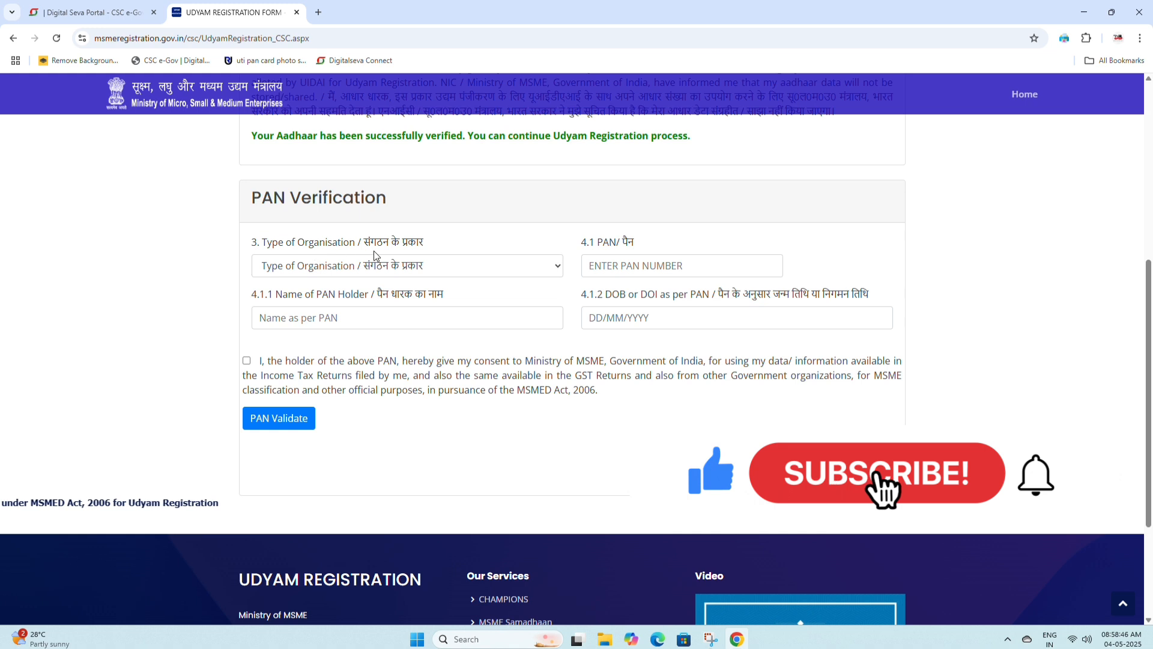
left_click(433, 269)
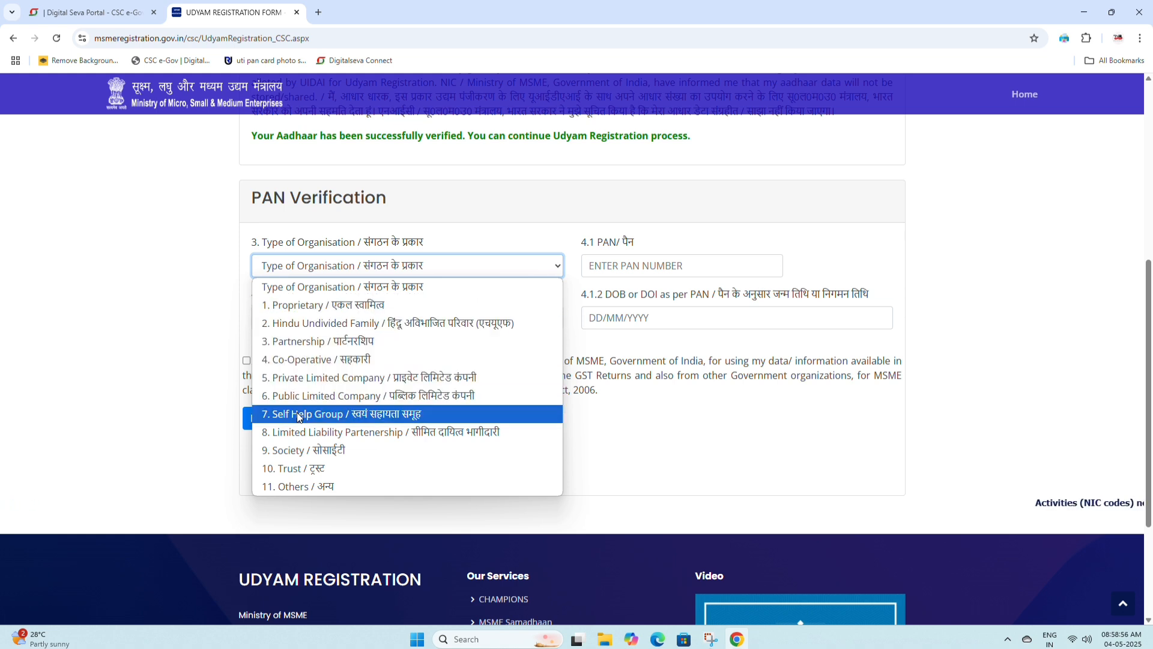
left_click(306, 309)
- Enter the PAN number, PAN holder's name and date of birth, give consent, and validate the PAN
scroll(420, 289, "down", 1)
left_click(599, 254)
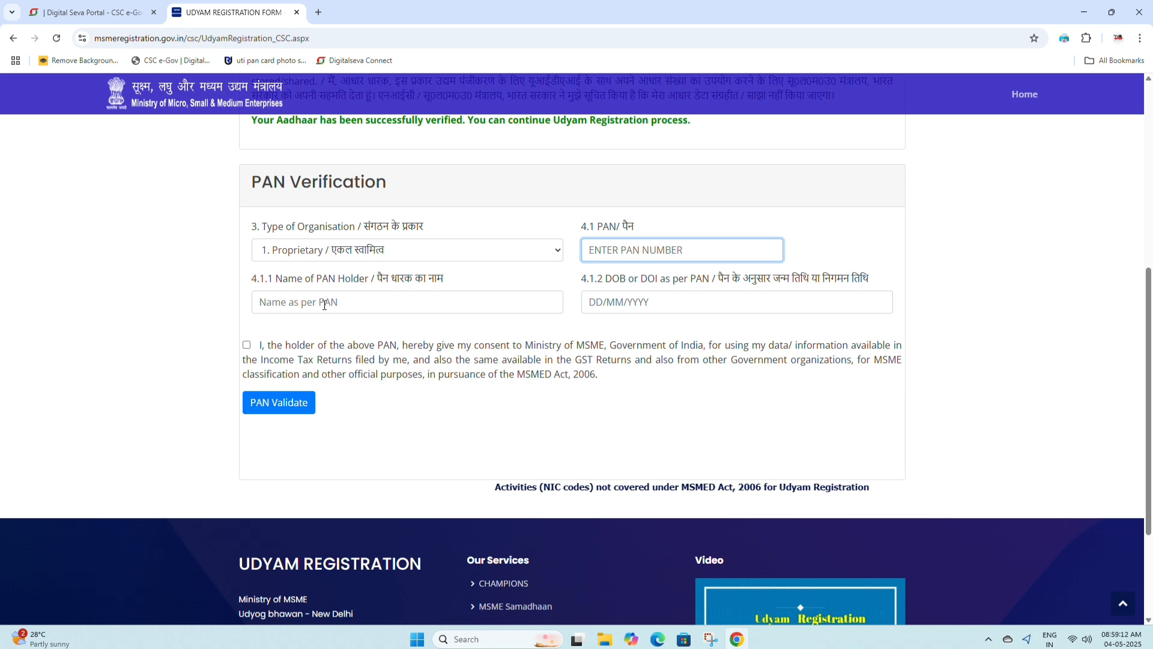
left_click(325, 305)
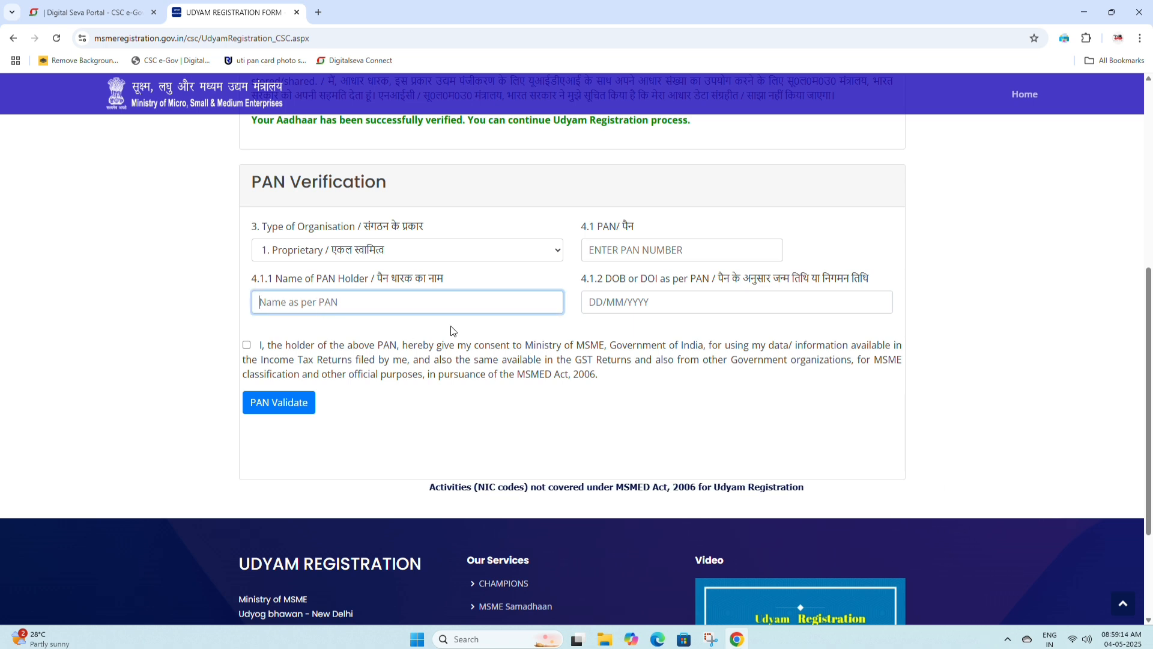
left_click(627, 303)
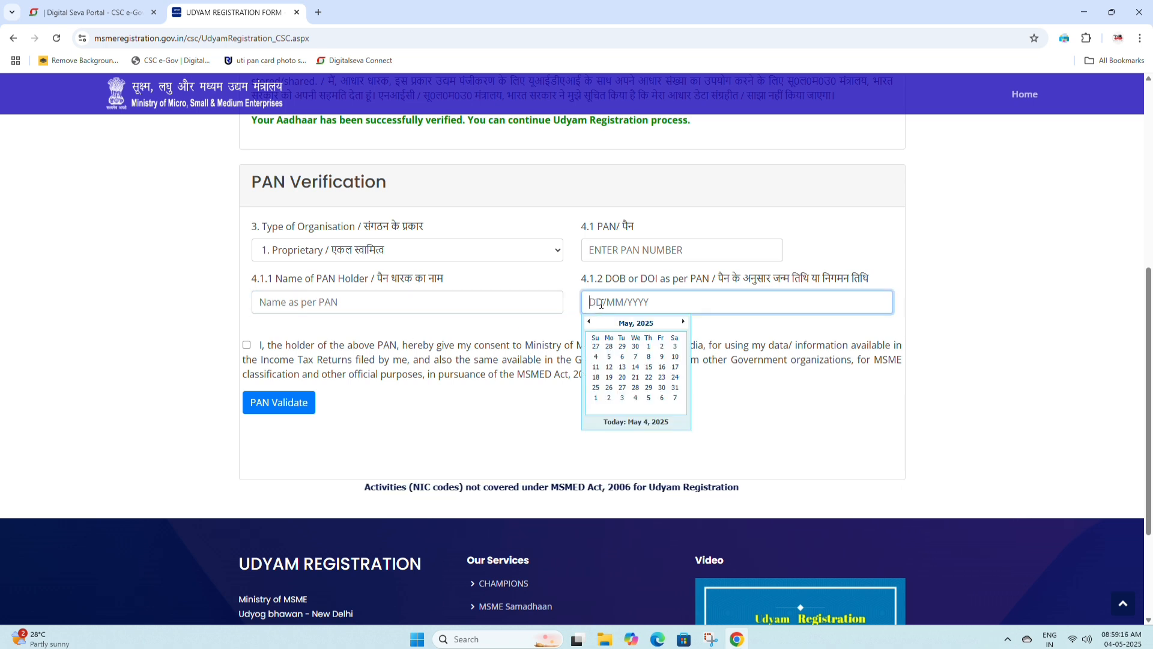
left_click(247, 347)
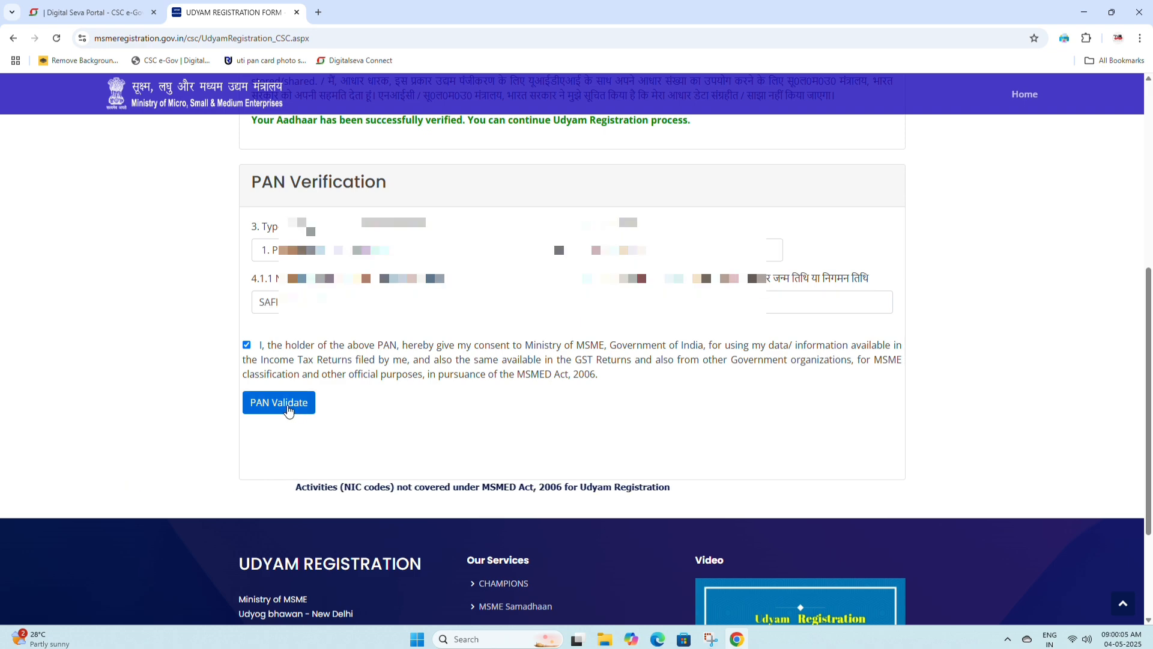
left_click(287, 409)
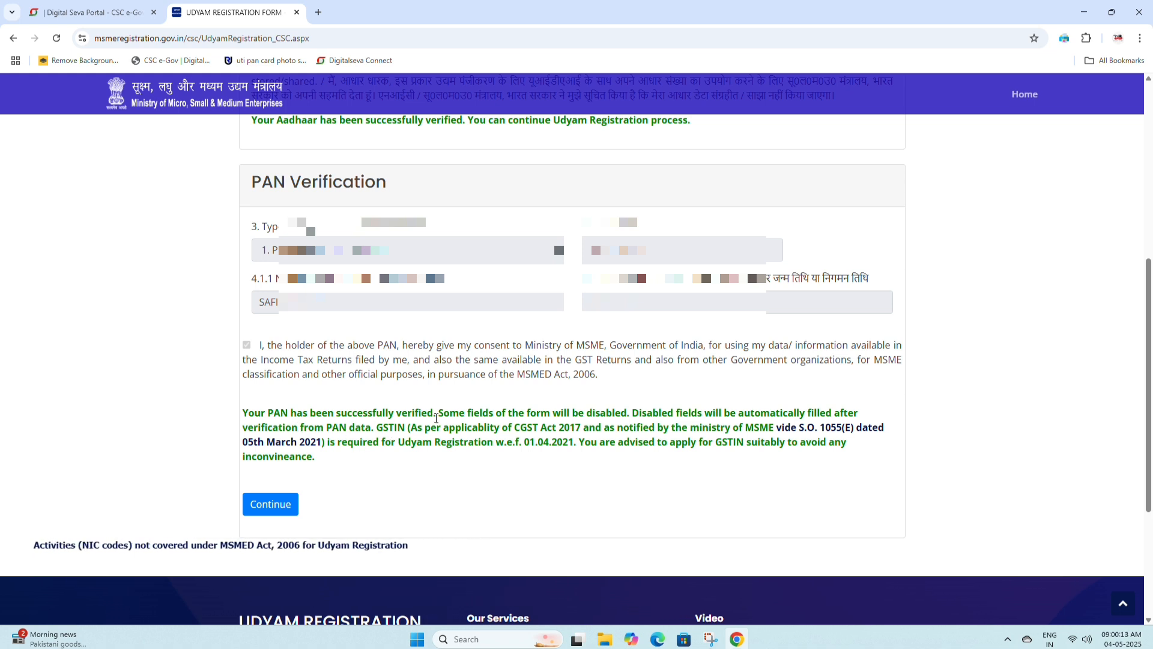
- Continue past PAN verification to the ITR, GSTIN and Udyam Registration details
left_click(271, 508)
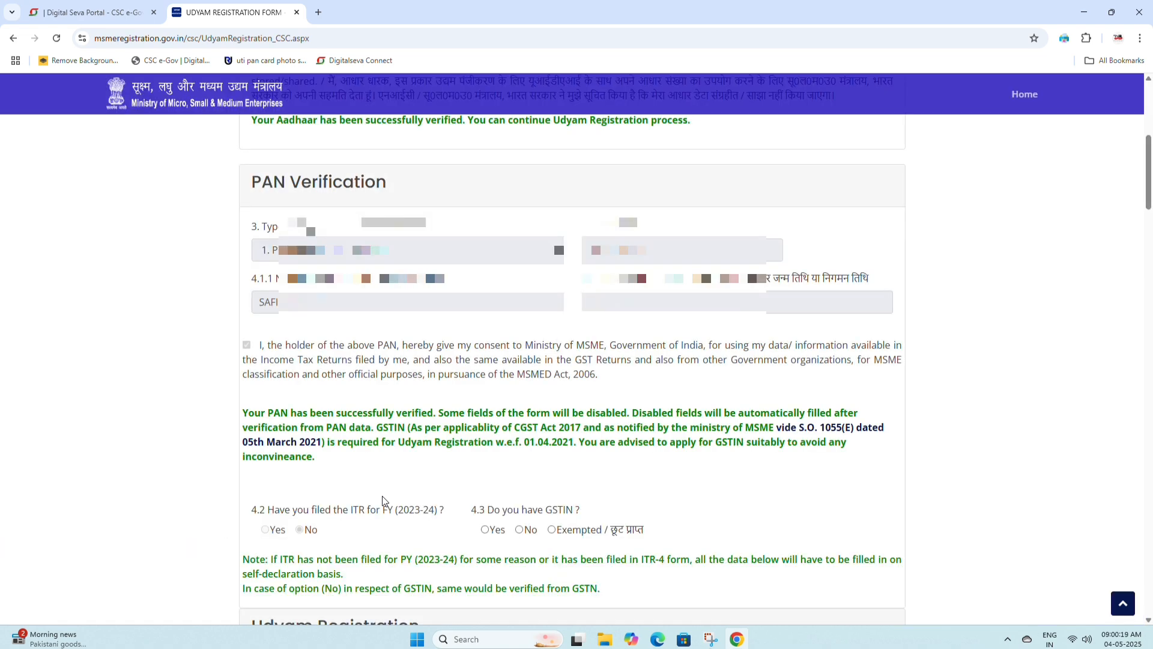
scroll(392, 479, "down", 5)
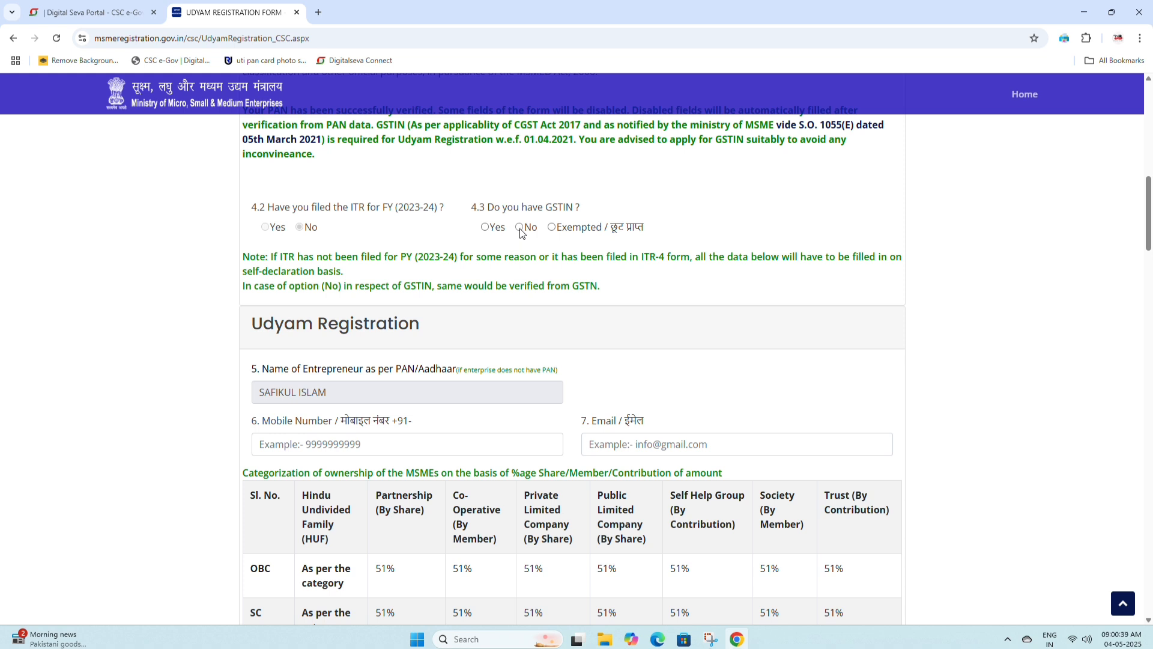
- Fill in the mobile number and email, with owner details OBC, Male, Specially Abled No
scroll(524, 247, "down", 4)
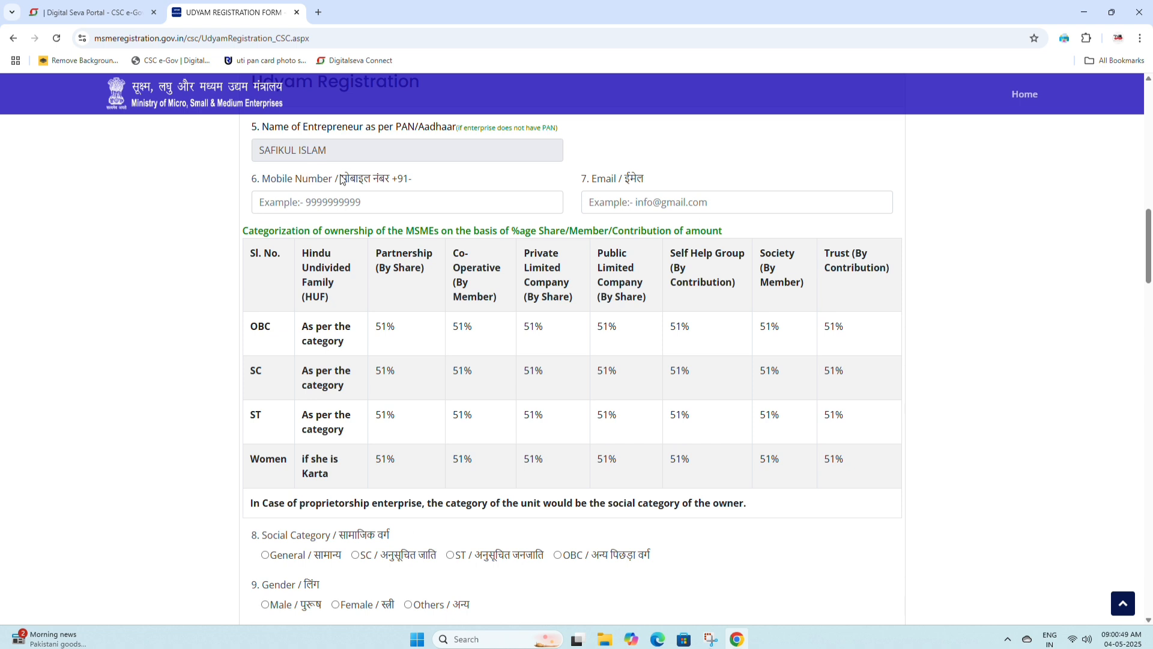
left_click(308, 202)
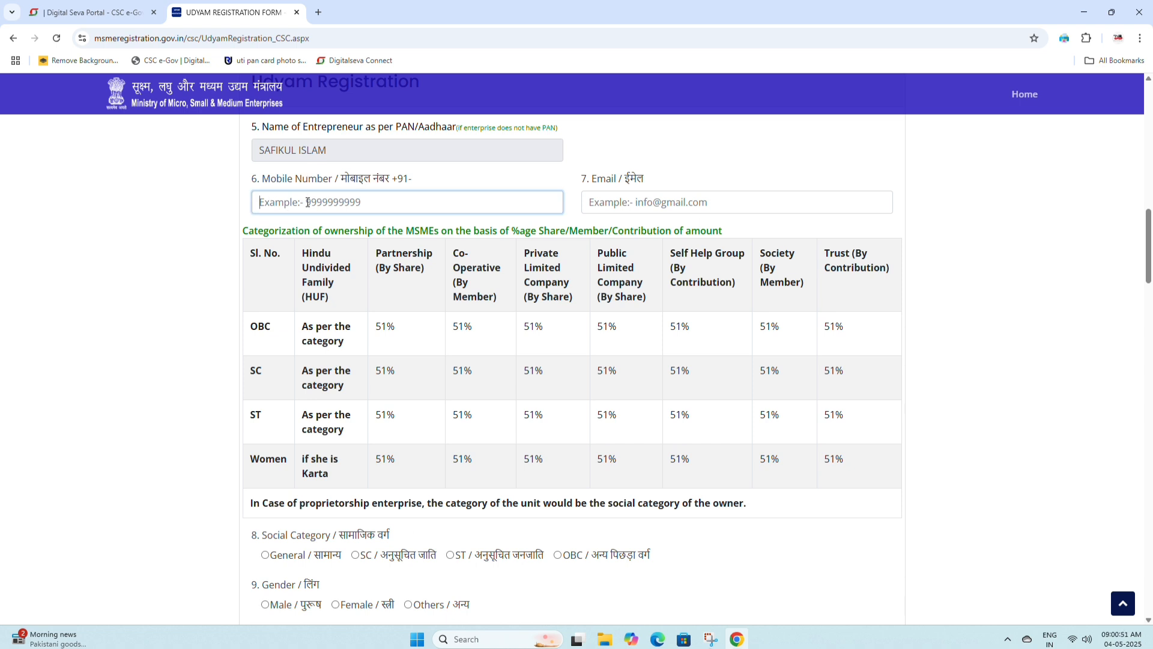
left_click(605, 199)
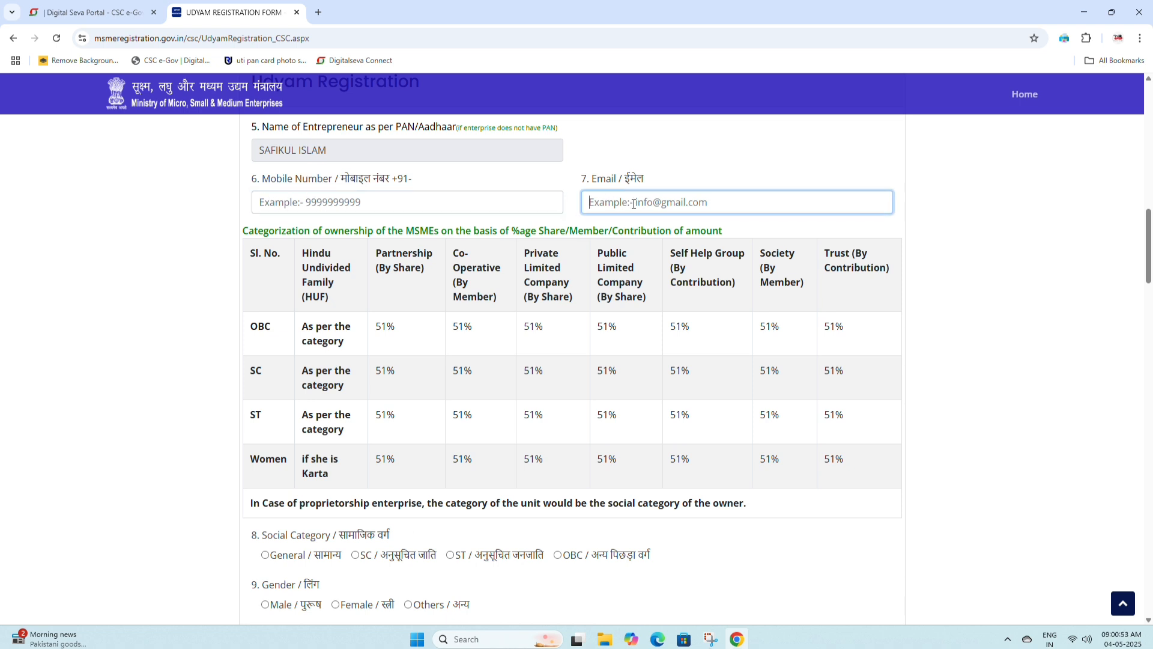
scroll(528, 277, "down", 3)
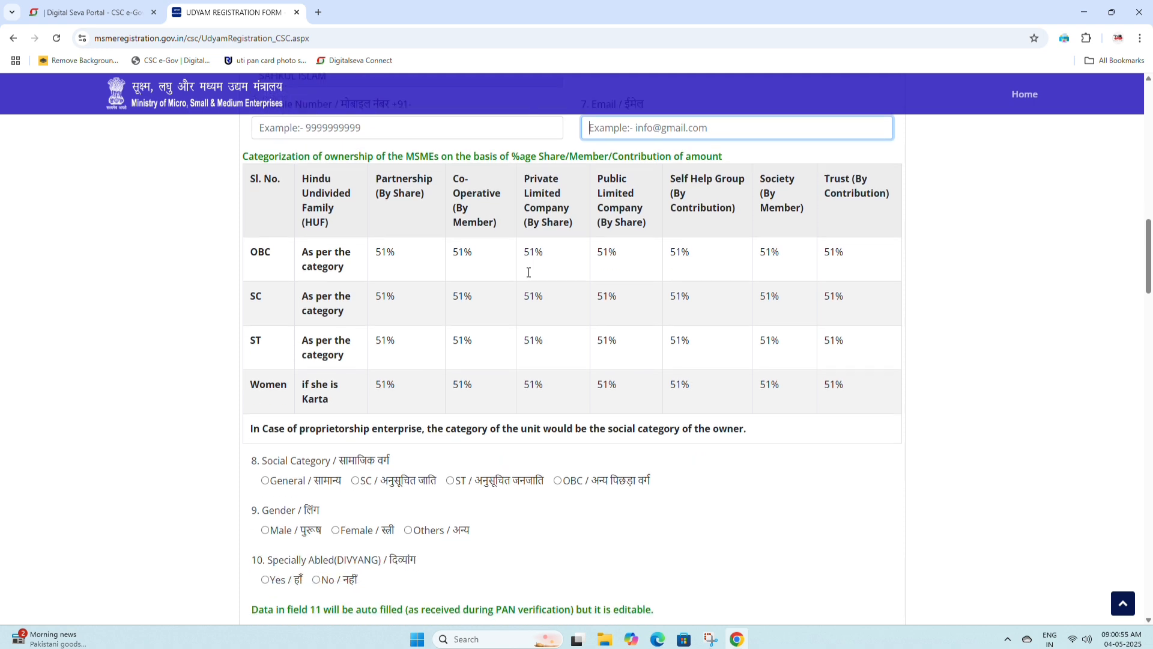
scroll(529, 277, "down", 4)
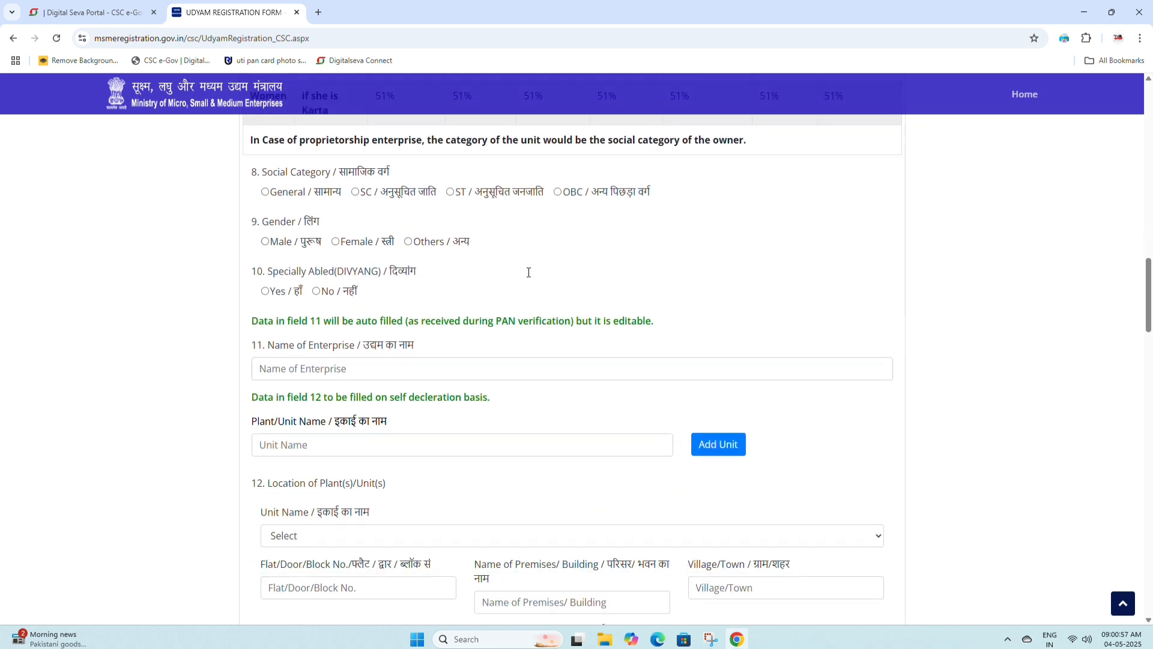
scroll(320, 149, "up", 1)
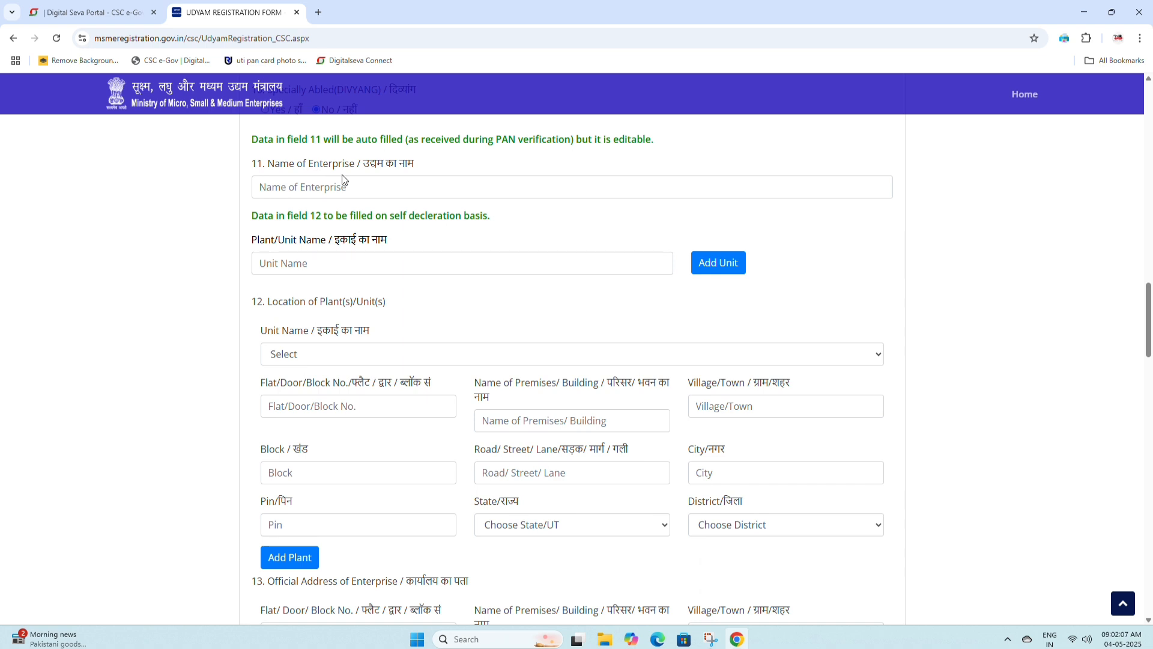
- Enter DADA BHAI NETPOINT as enterprise and plant/unit name, and add it as unit 1
left_click(292, 189)
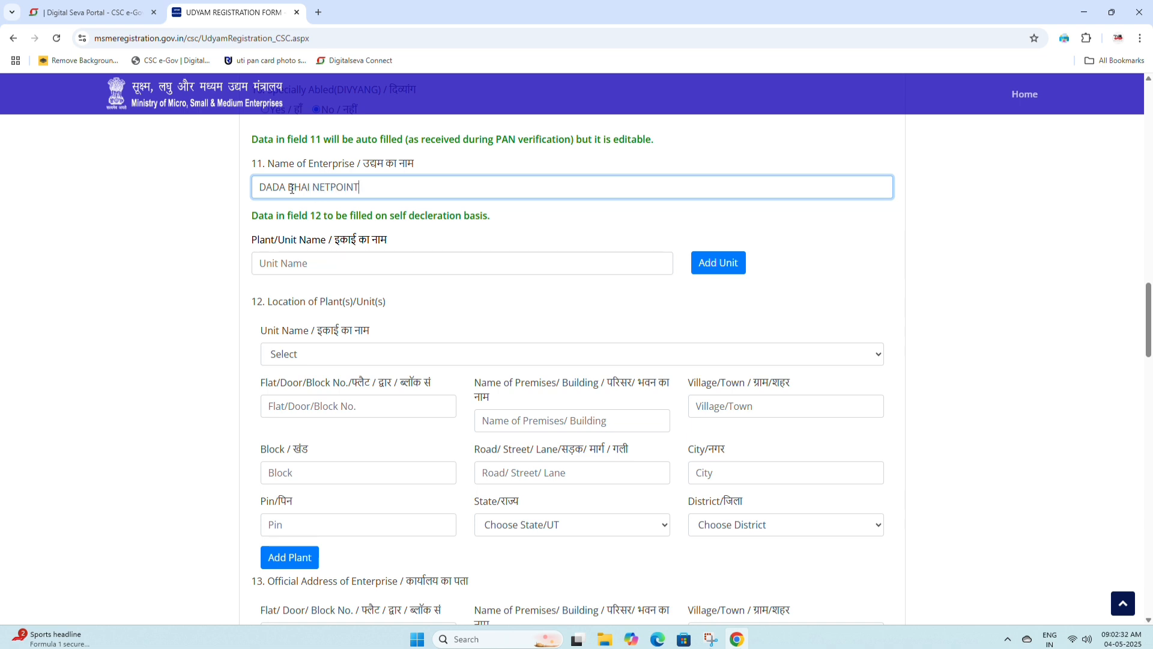
left_click(288, 266)
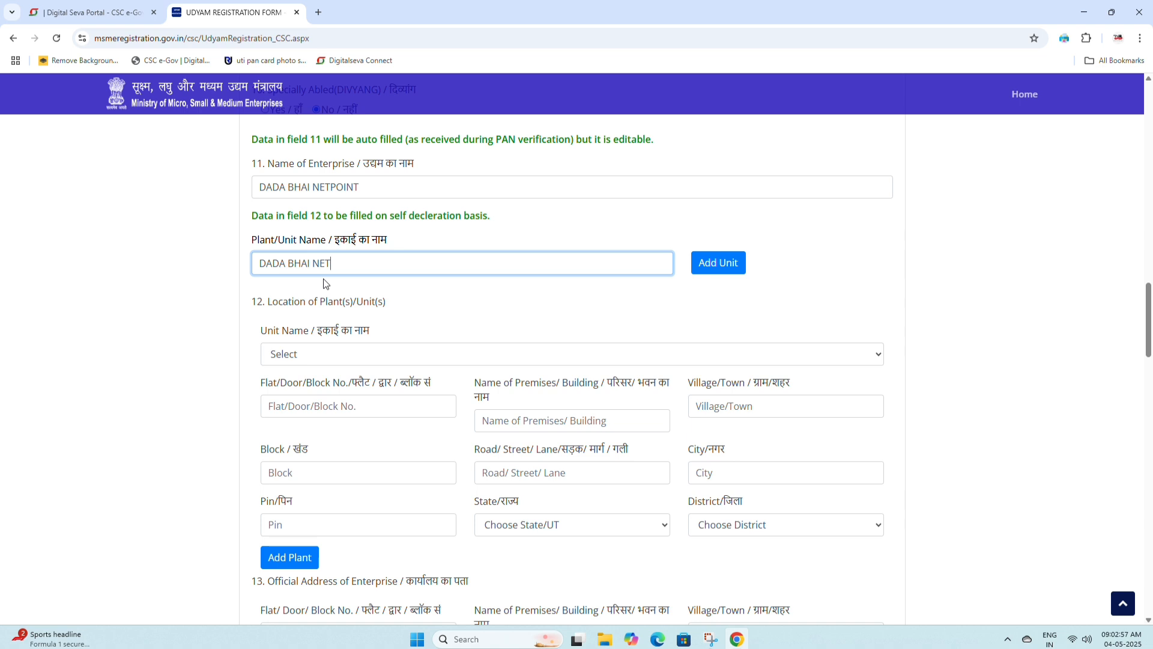
type("NT")
left_click(728, 268)
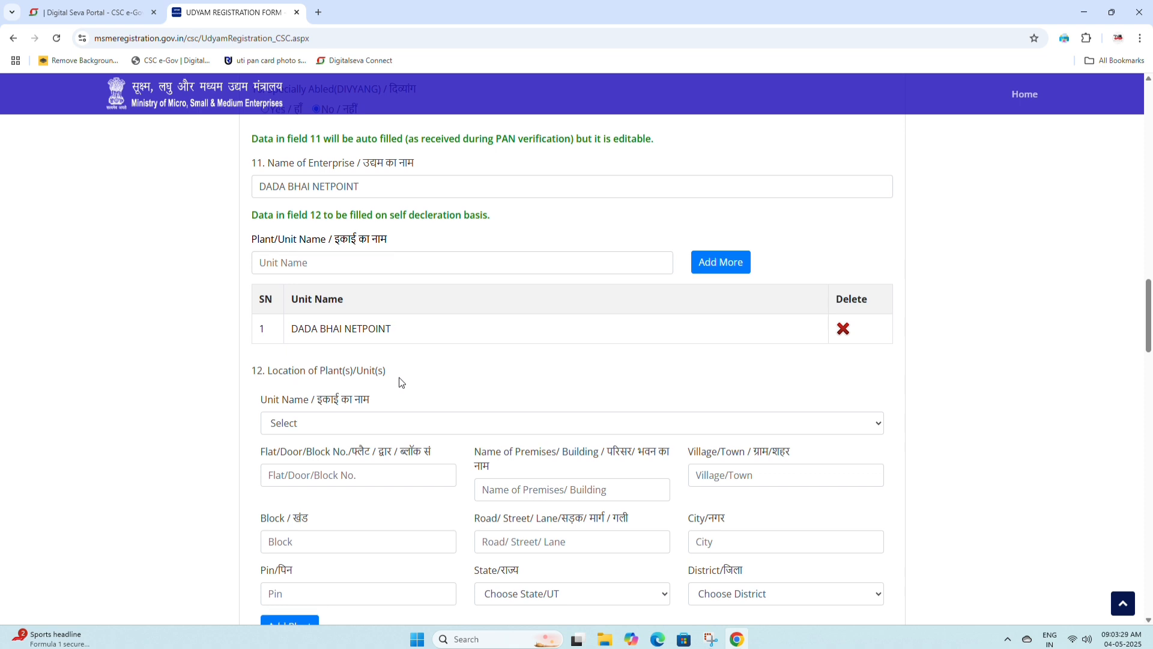
- Add a plant location for unit DADA BHAI NETPOINT with its full address
scroll(399, 377, "down", 1)
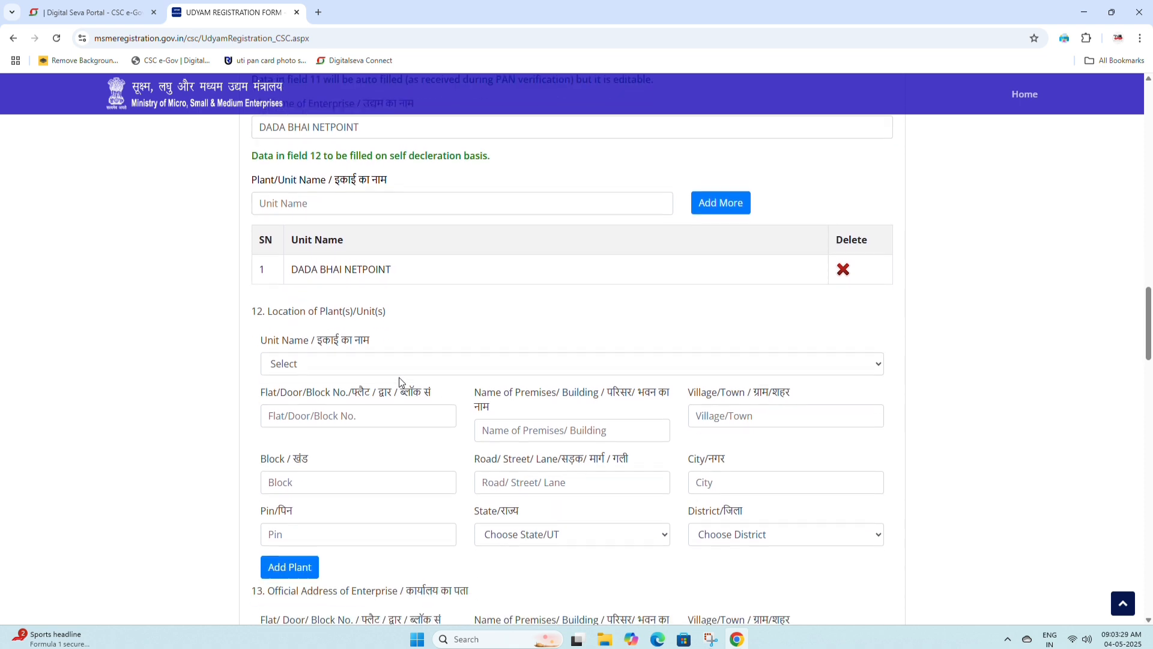
left_click(311, 363)
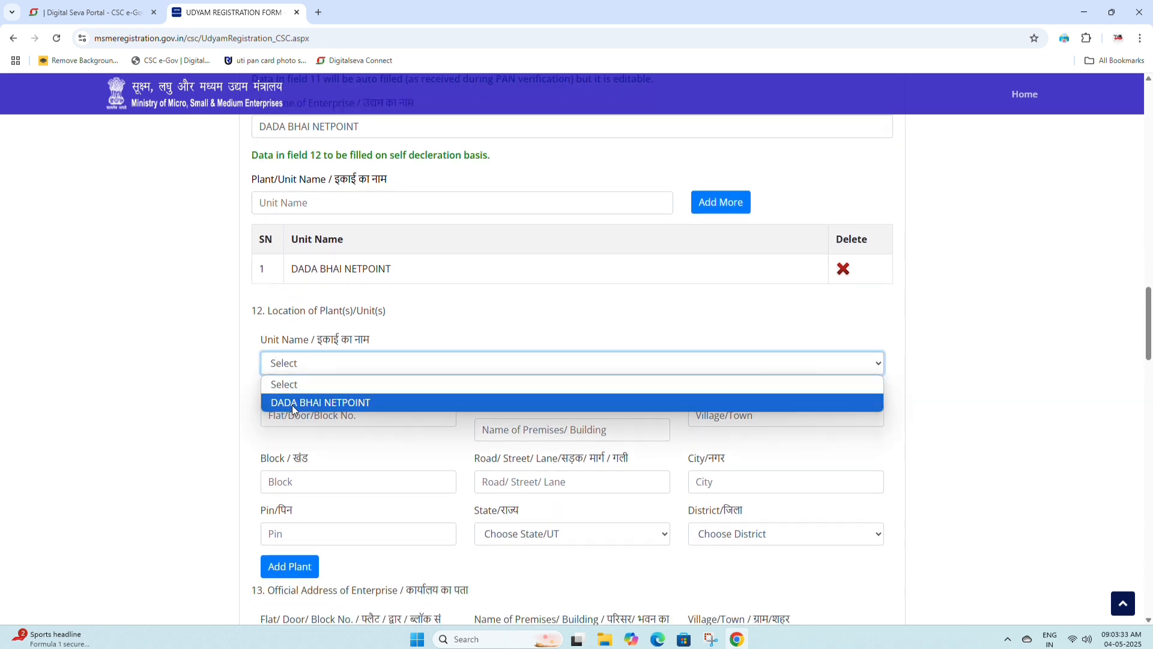
left_click(328, 406)
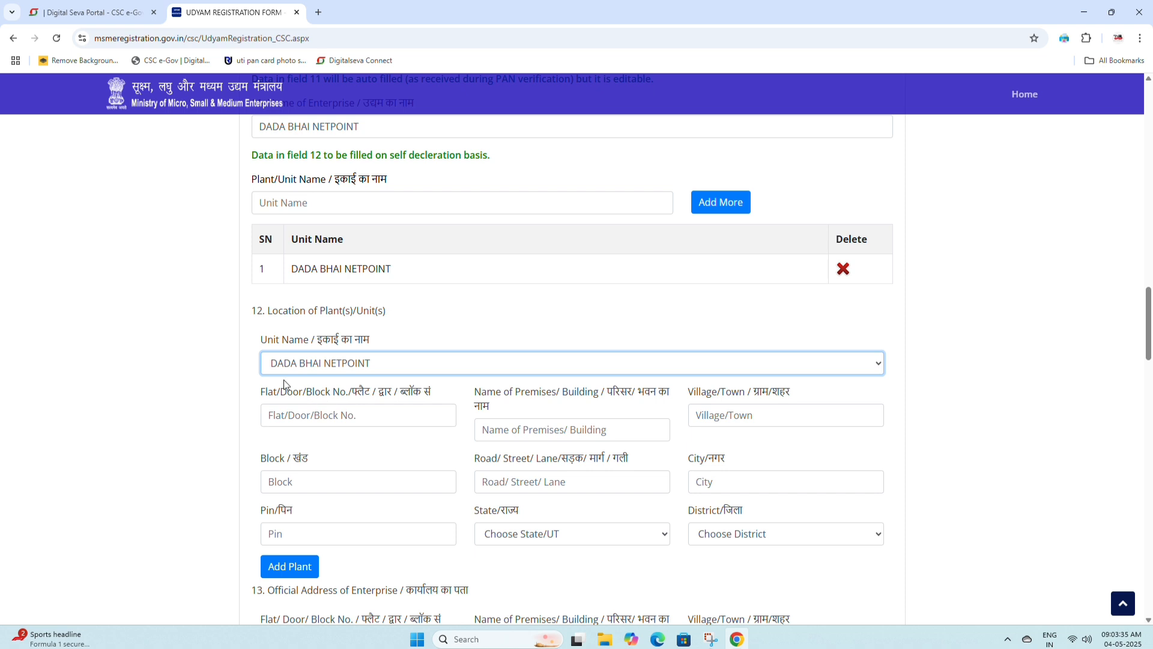
scroll(358, 373, "down", 1)
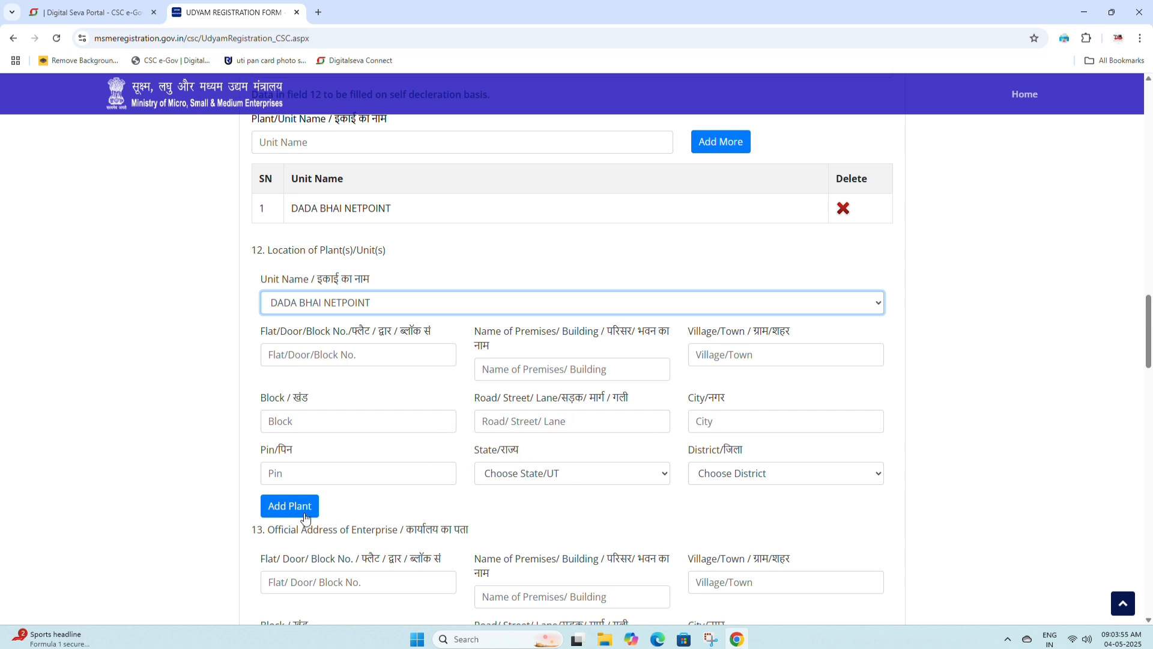
left_click(284, 355)
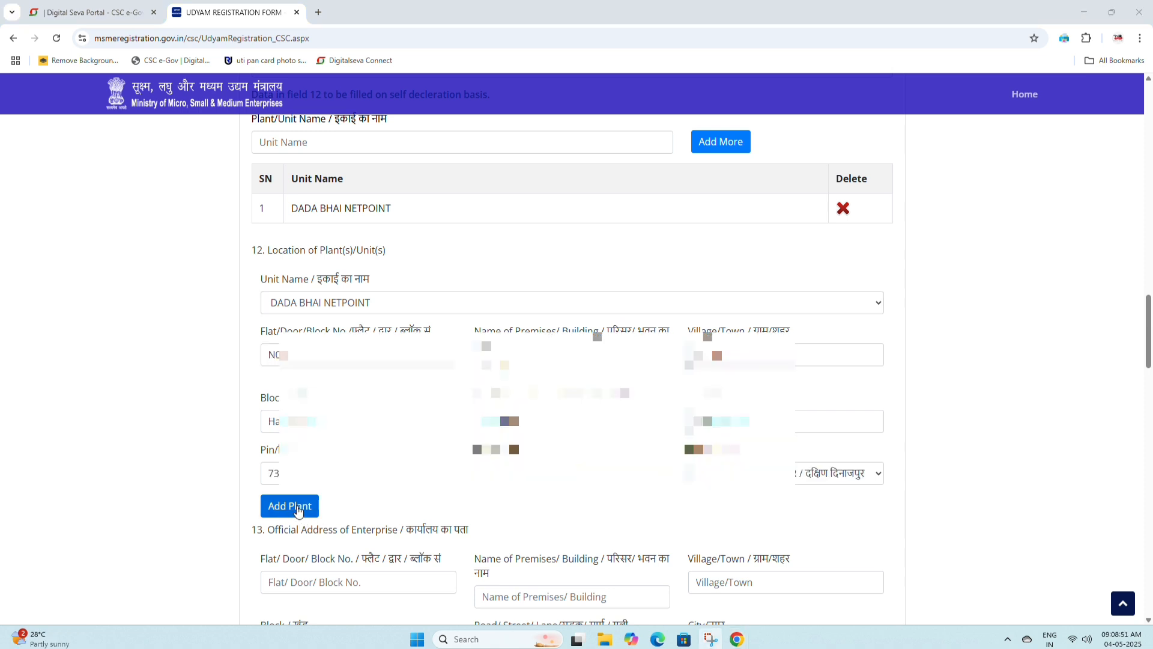
left_click(298, 511)
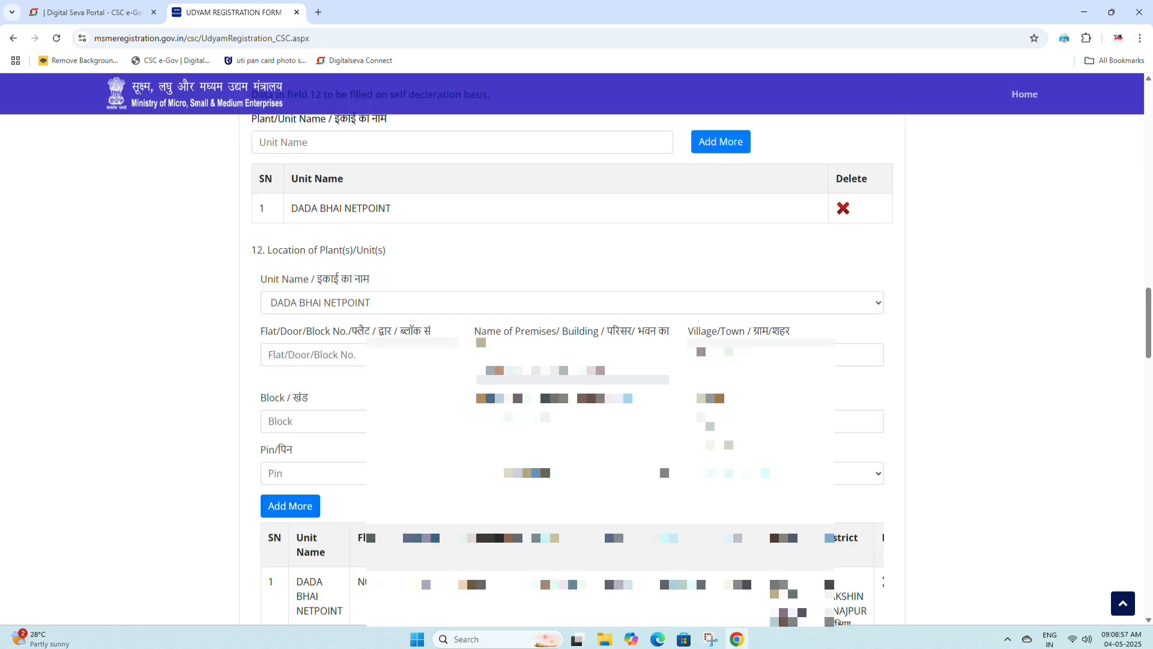
scroll(412, 488, "down", 4)
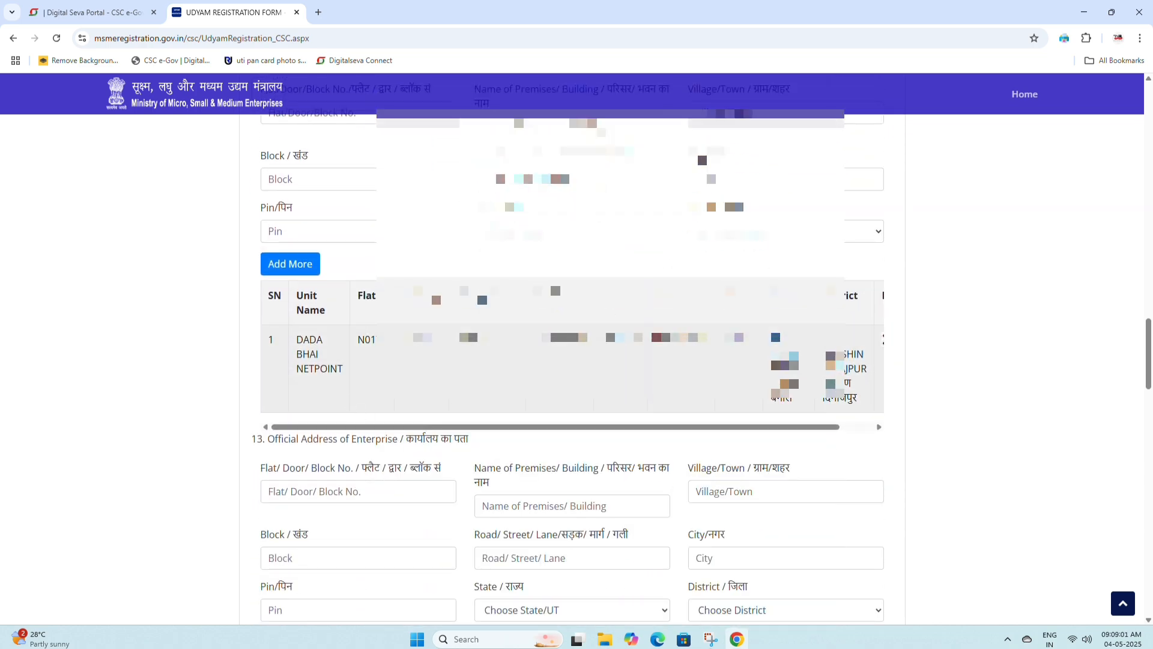
scroll(446, 431, "down", 4)
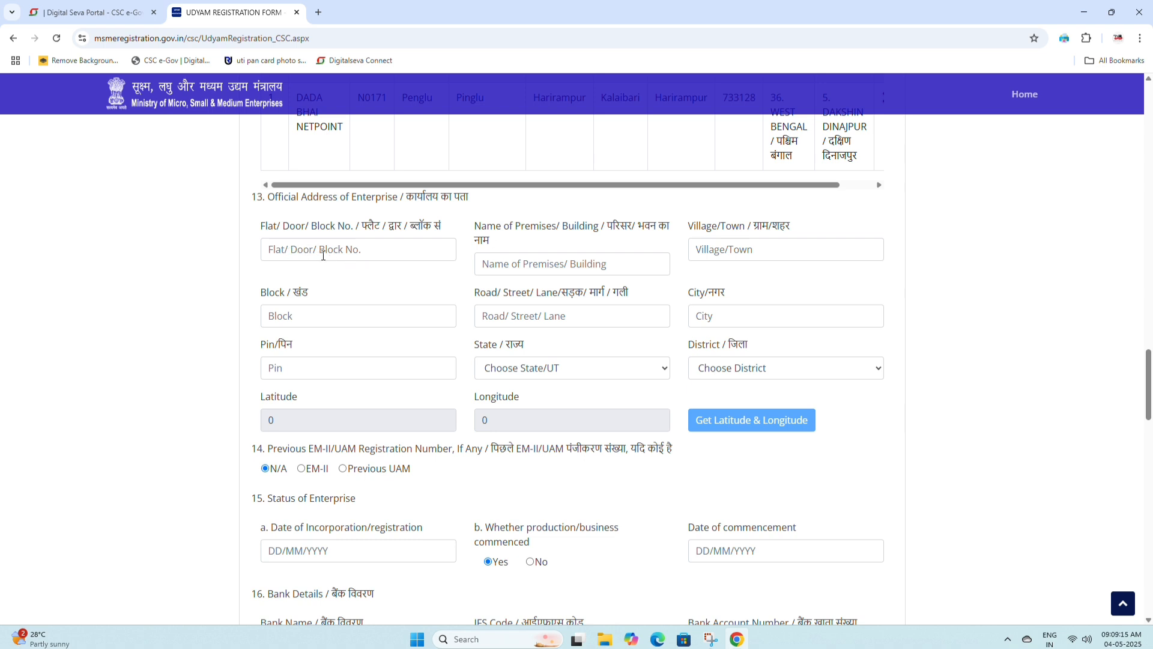
- Fill in the enterprise's official address and bring up the Geo Tagging map
left_click(303, 250)
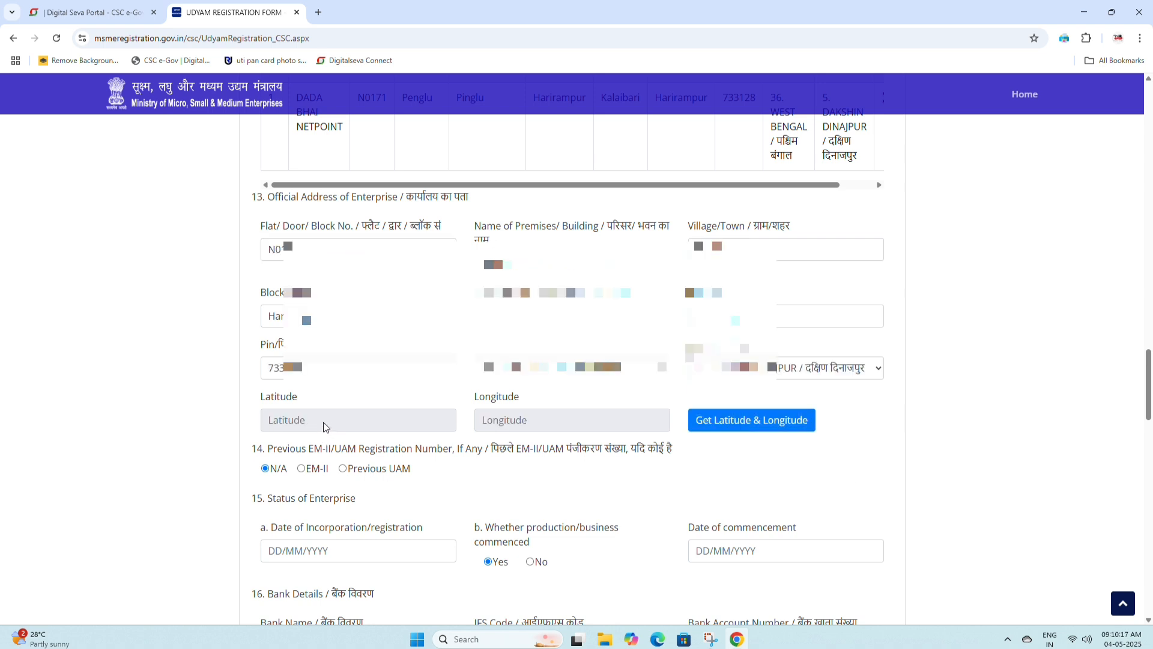
left_click(747, 425)
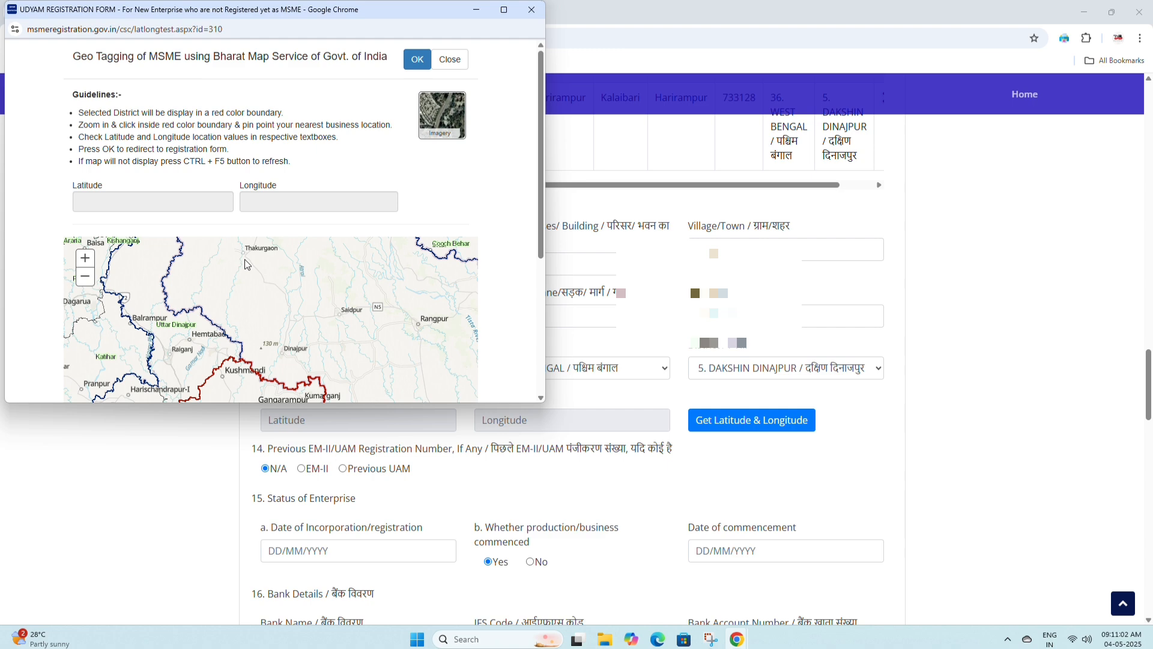
scroll(245, 264, "down", 2)
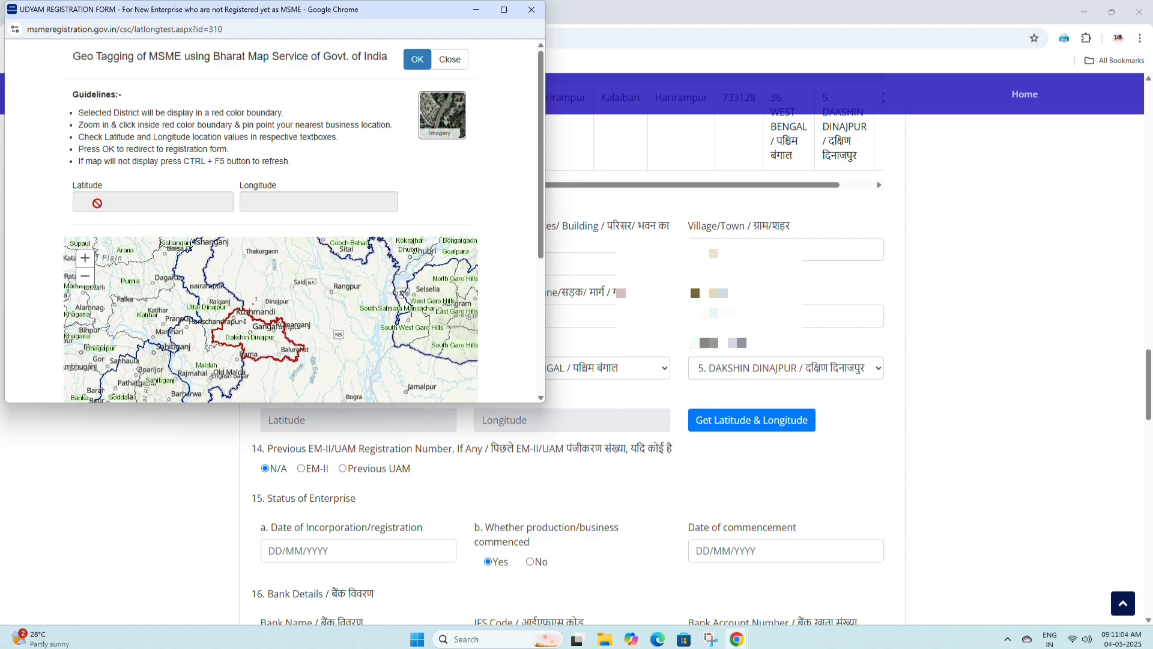
scroll(240, 288, "up", 2)
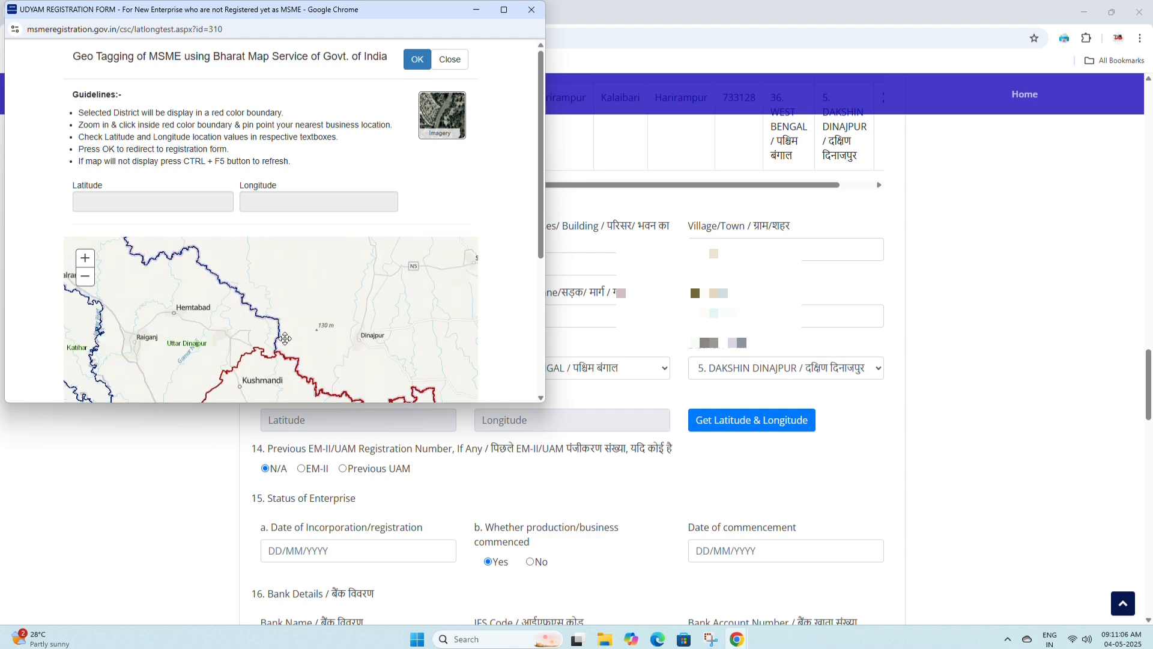
left_click_drag(286, 338, 279, 223)
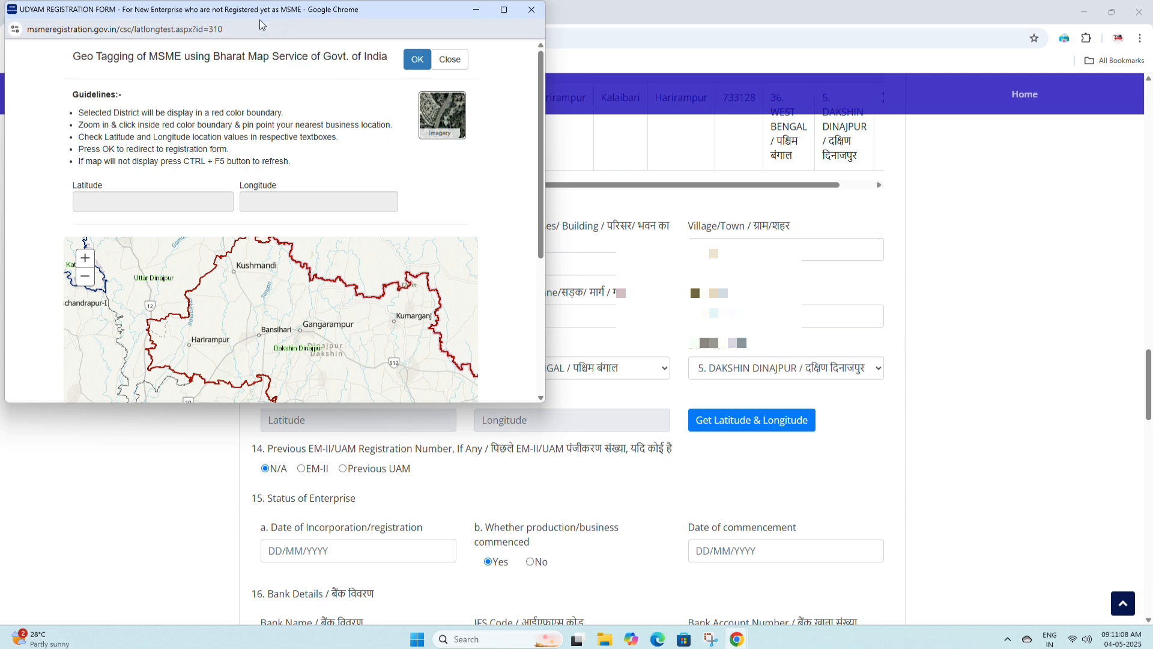
left_click_drag(251, 12, 338, 82)
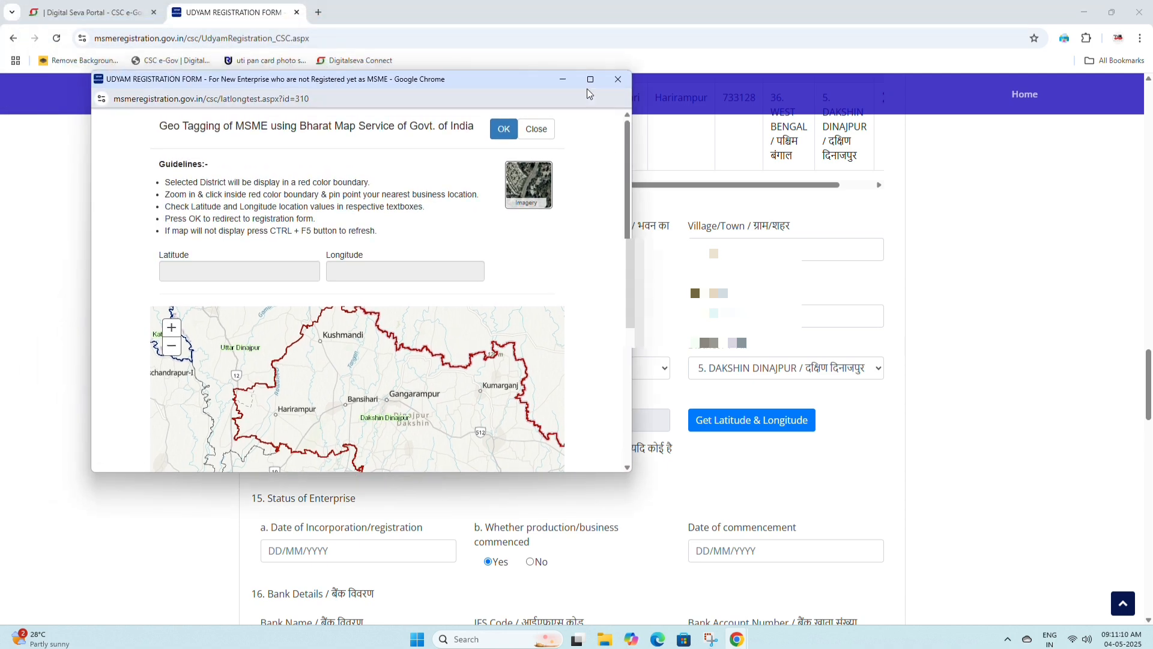
left_click(590, 78)
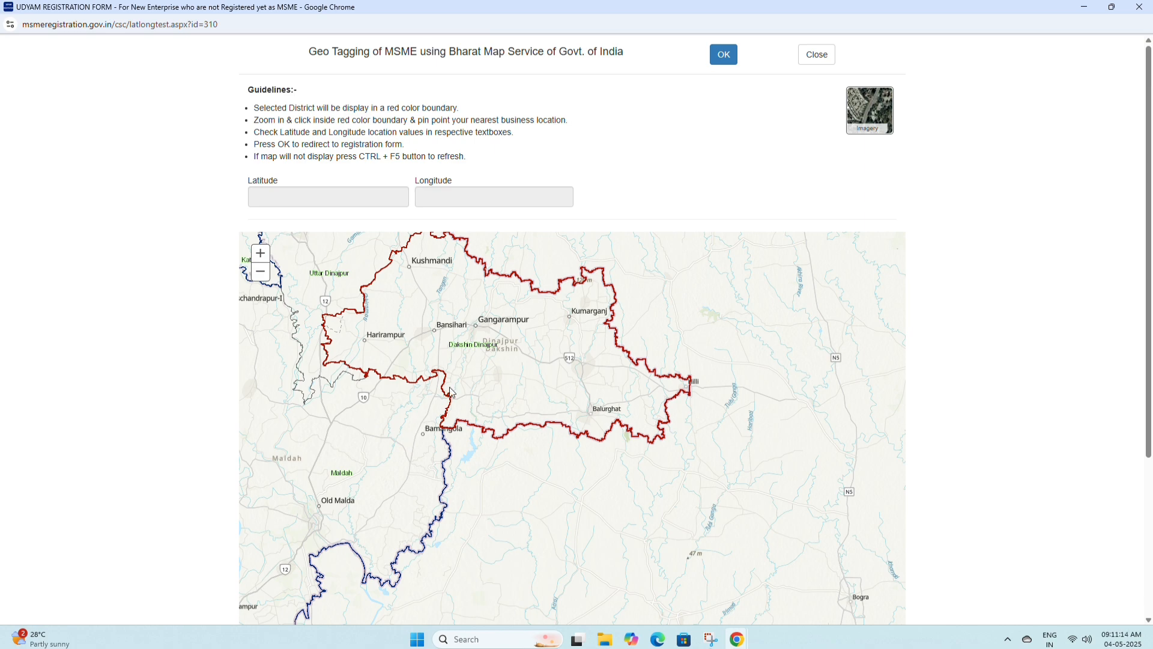
scroll(480, 363, "up", 1)
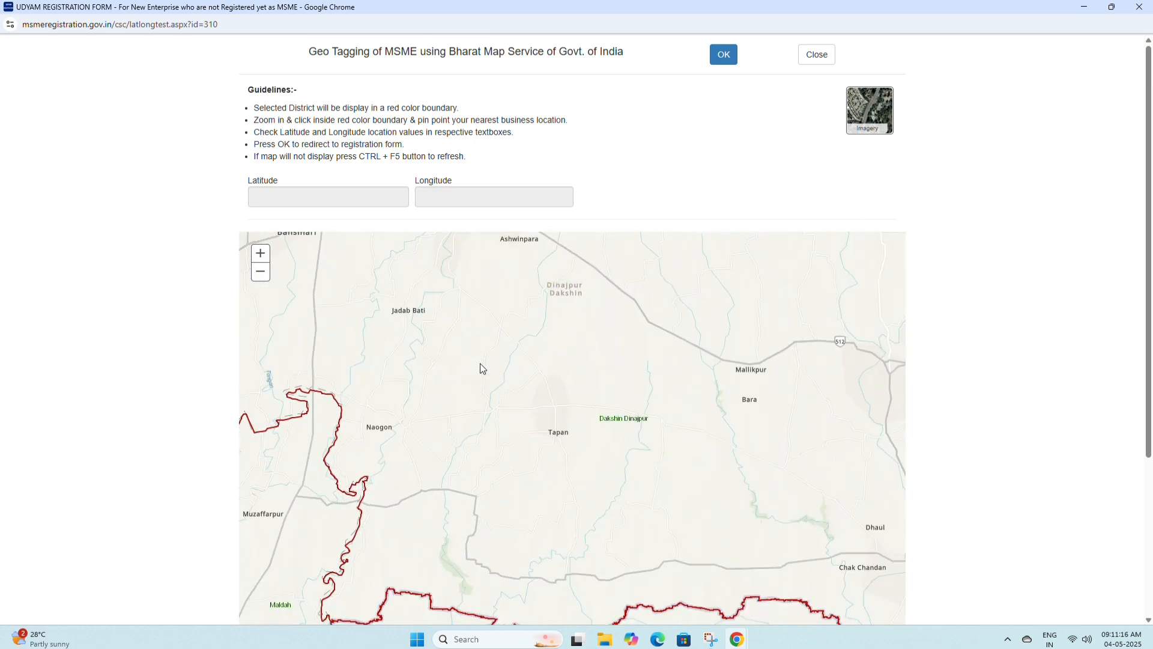
scroll(480, 363, "down", 3)
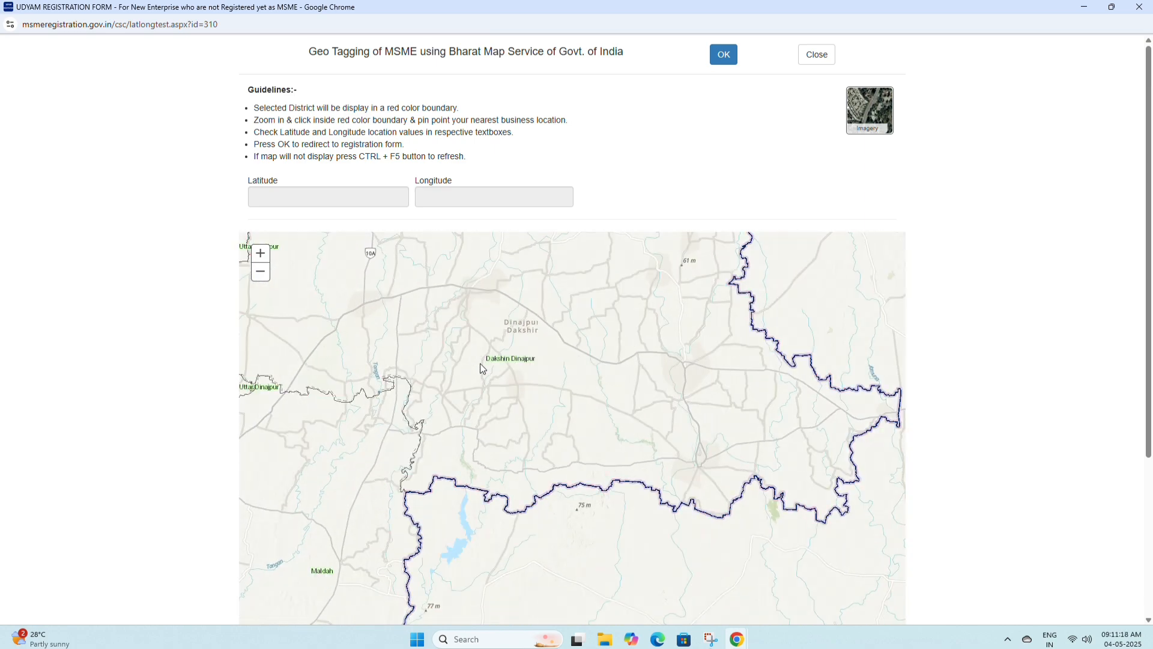
scroll(480, 363, "up", 1)
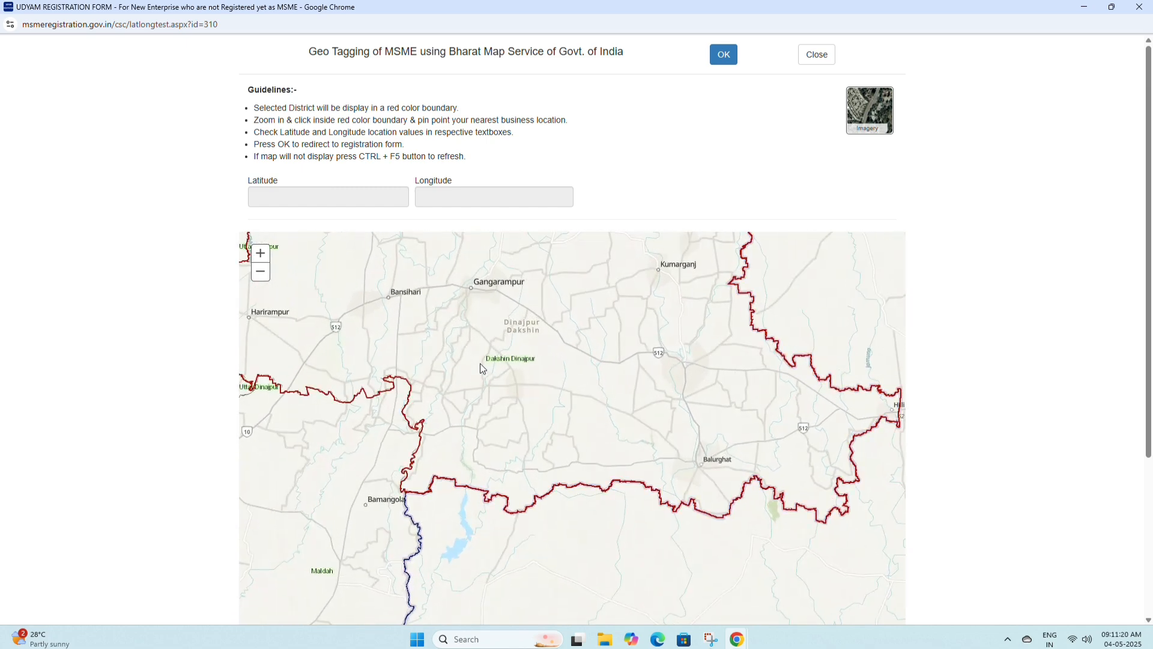
scroll(514, 411, "up", 2)
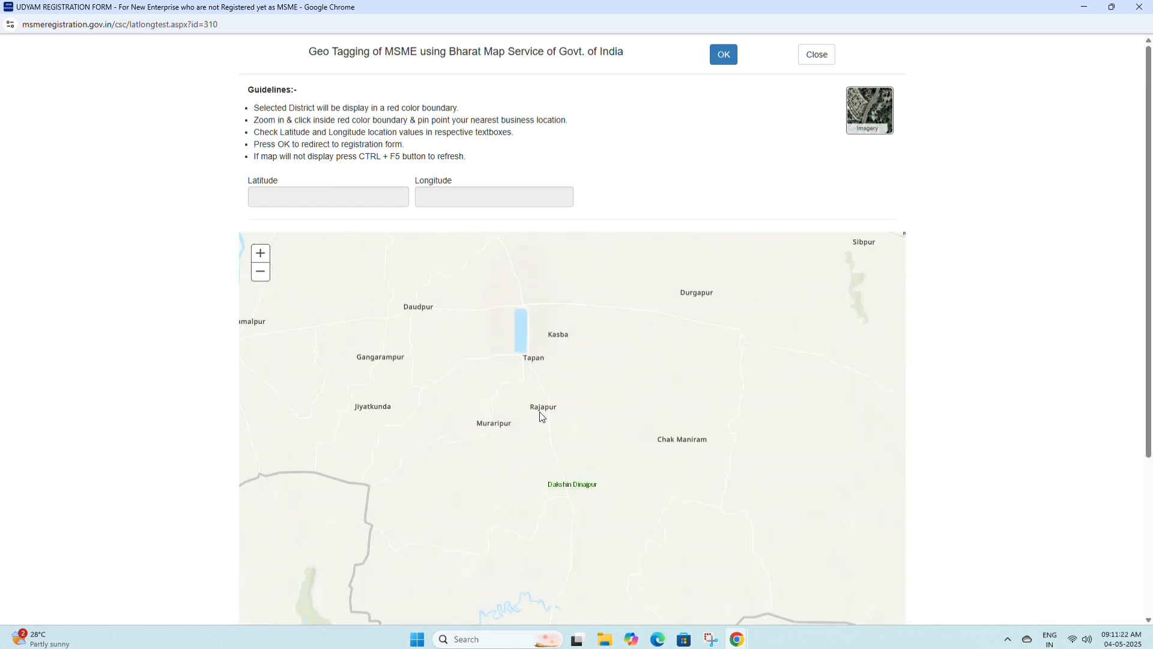
left_click(543, 411)
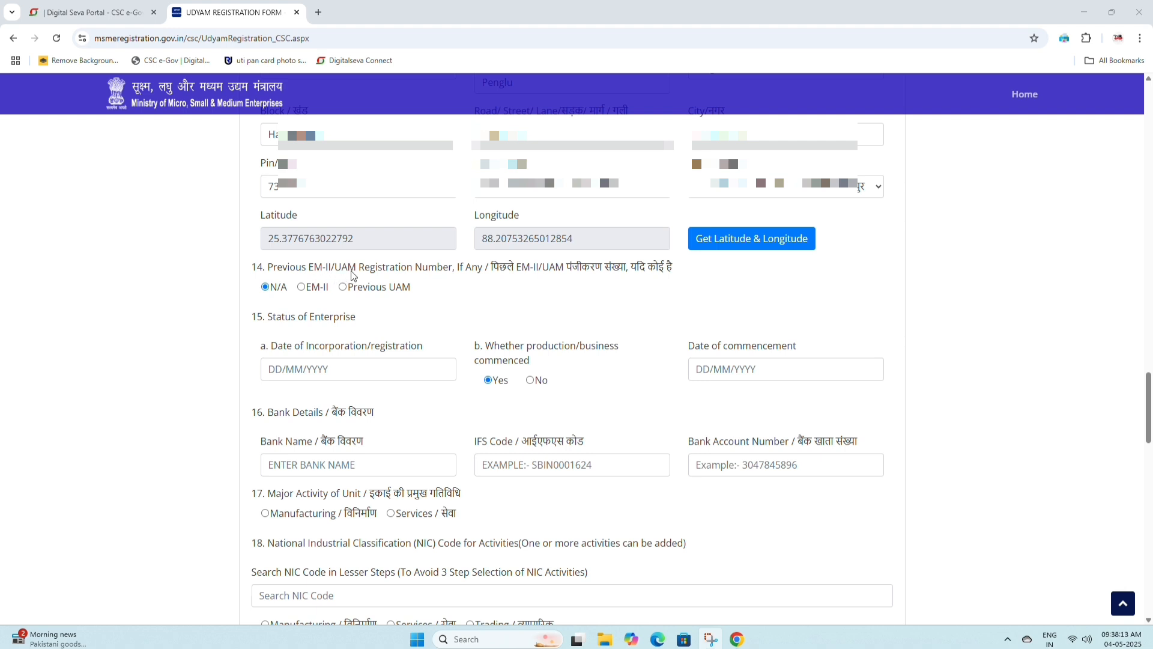
- Set the incorporation date to 22/03/2022 and the commencement date to 25/04/2022
left_click(277, 369)
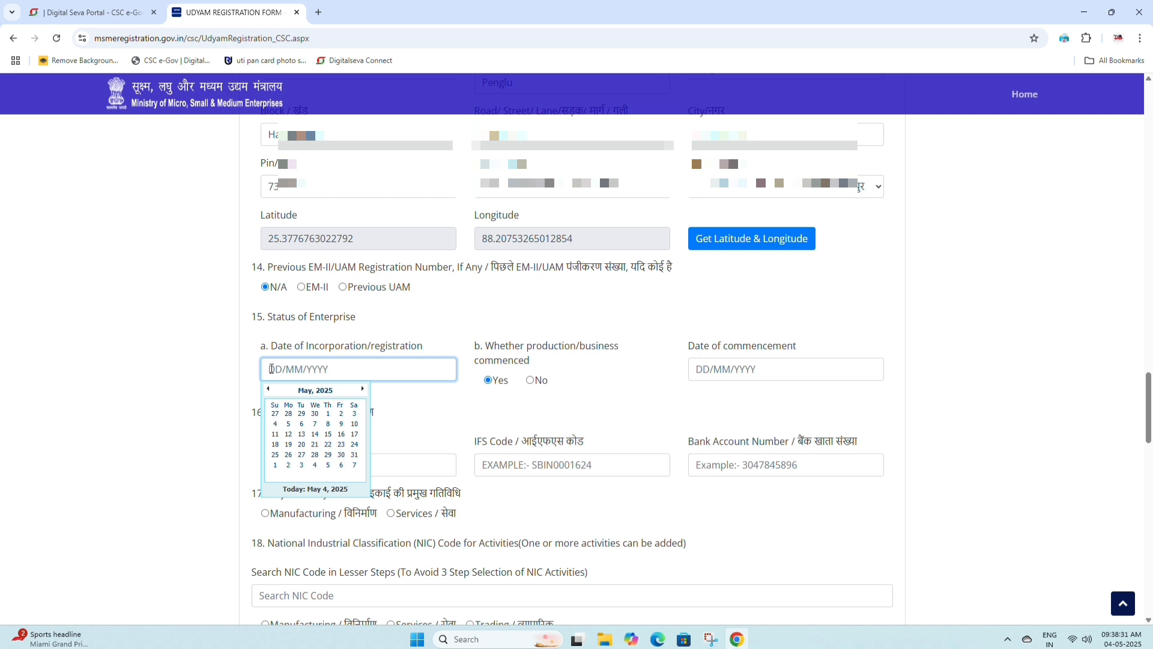
type("22/03/2022")
left_click(428, 401)
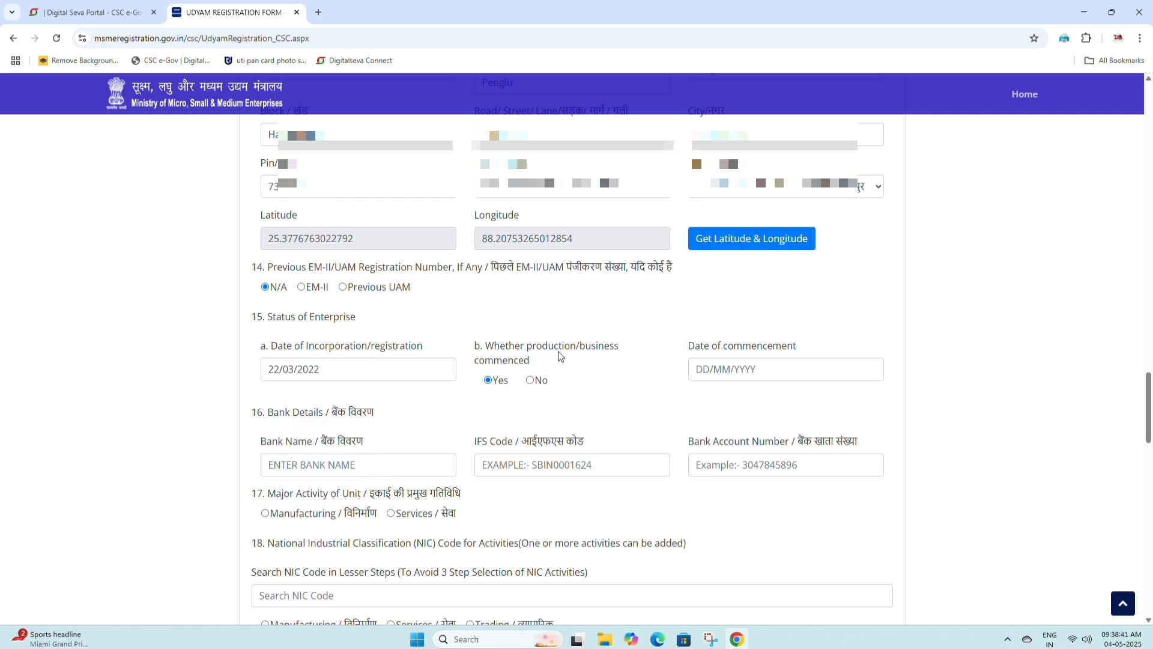
left_click(701, 369)
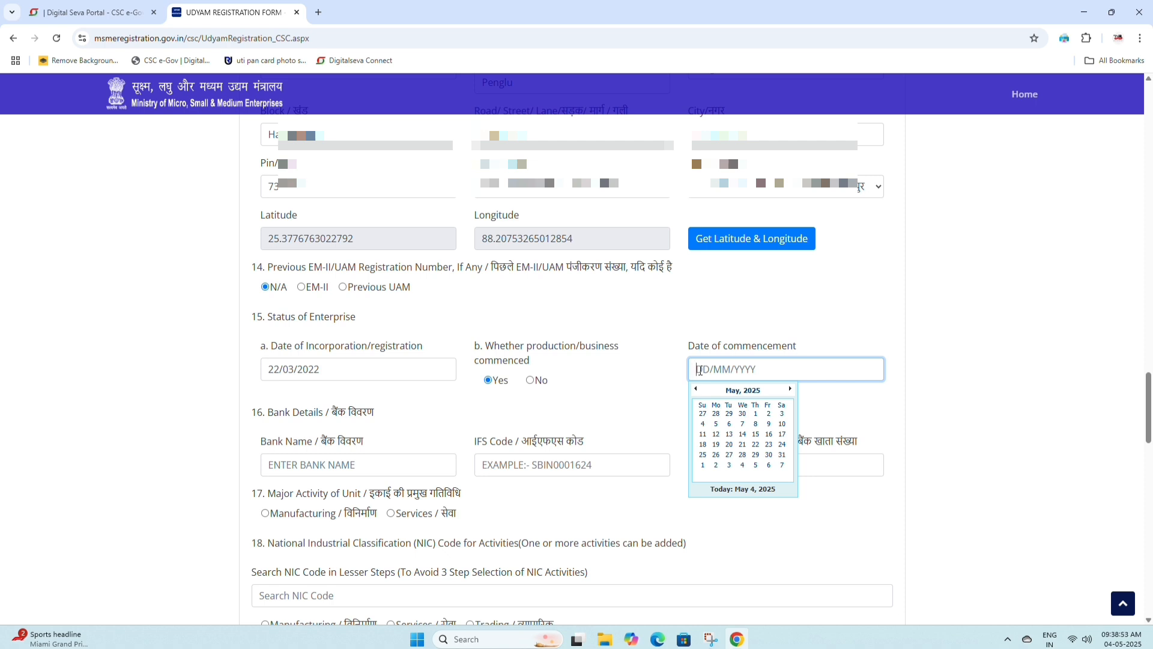
type("2")
type("5")
type("0")
type("04")
type("/2")
type("0")
type("22")
left_click(621, 397)
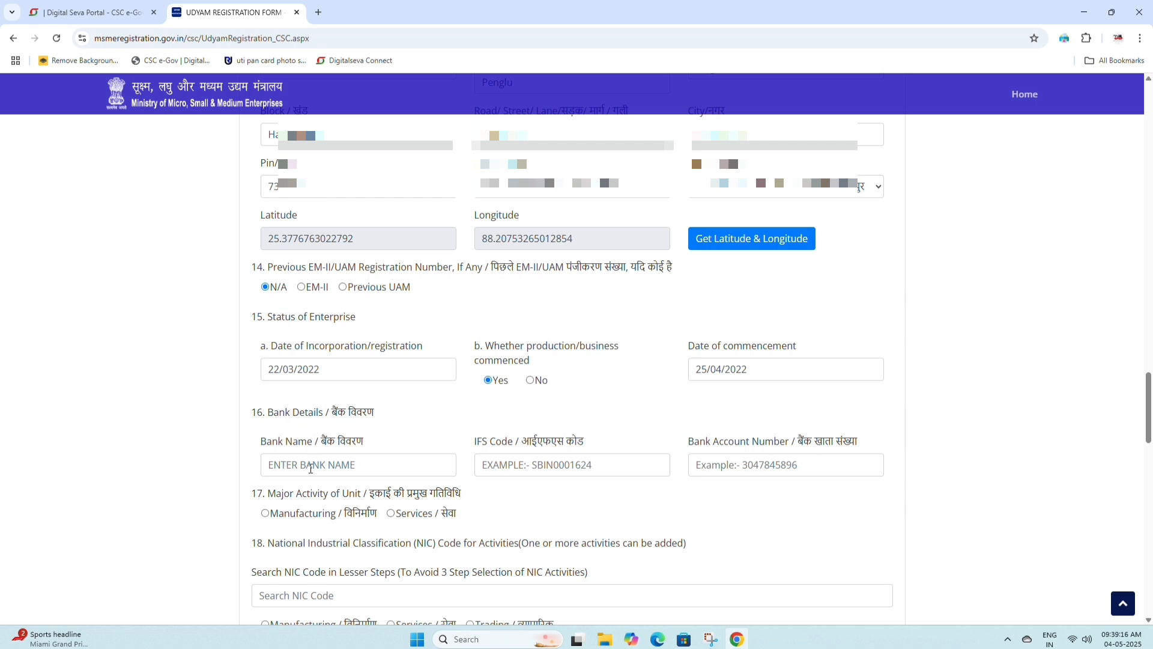
- Click into the bank name, IFS code and bank account number fields
left_click(339, 465)
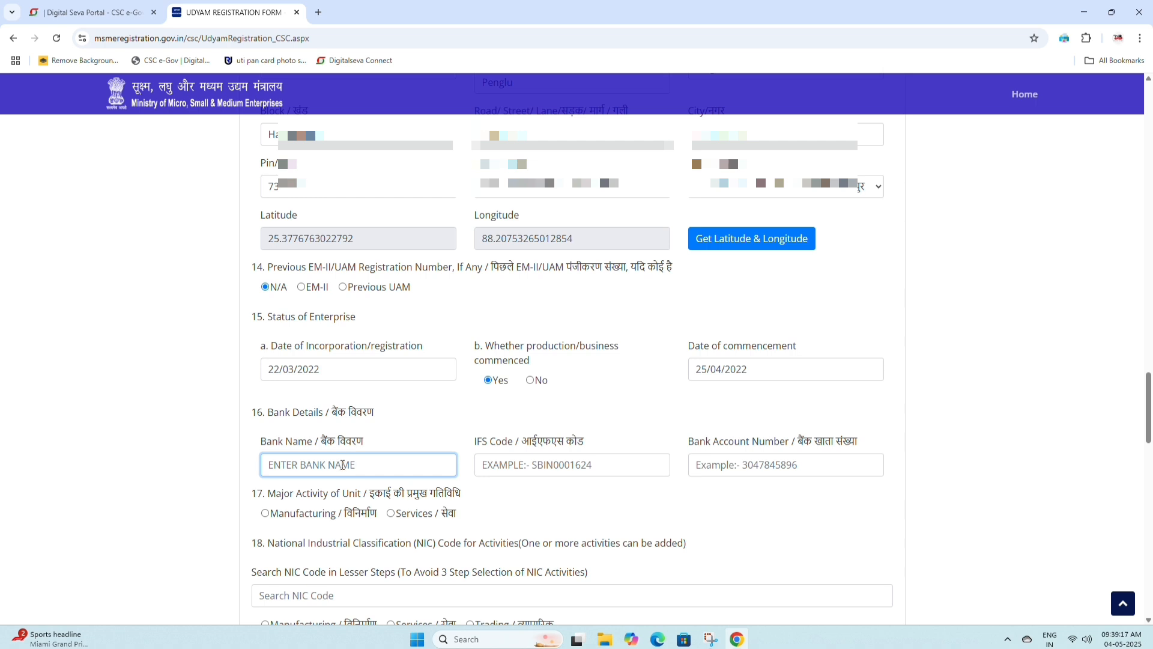
left_click(515, 464)
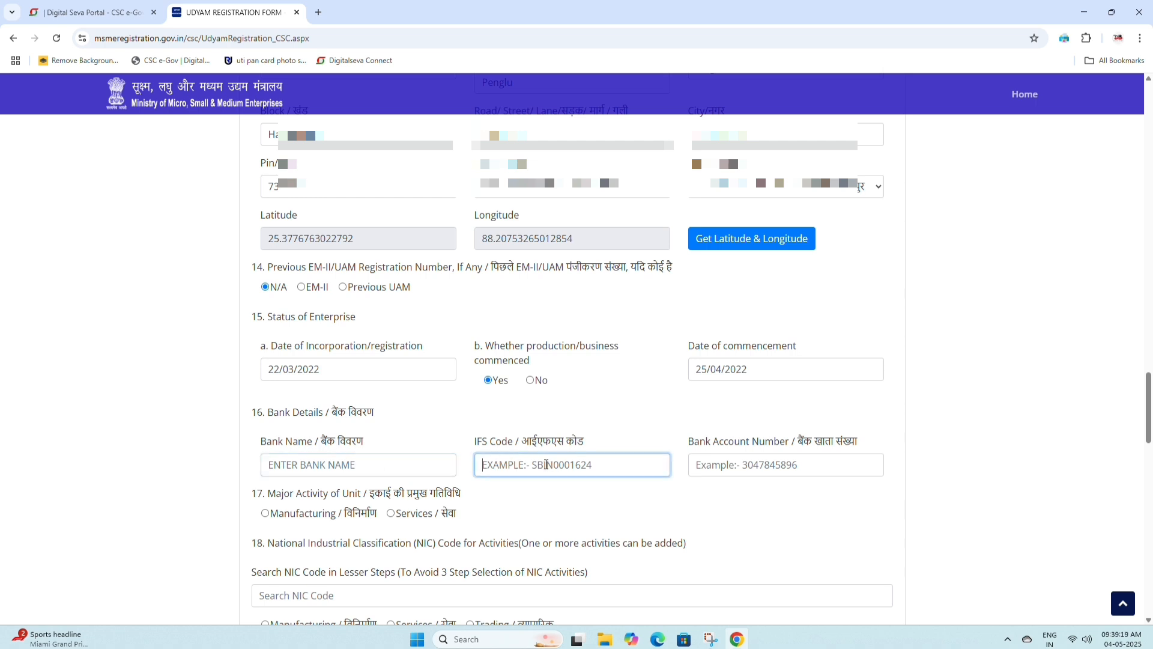
left_click(761, 469)
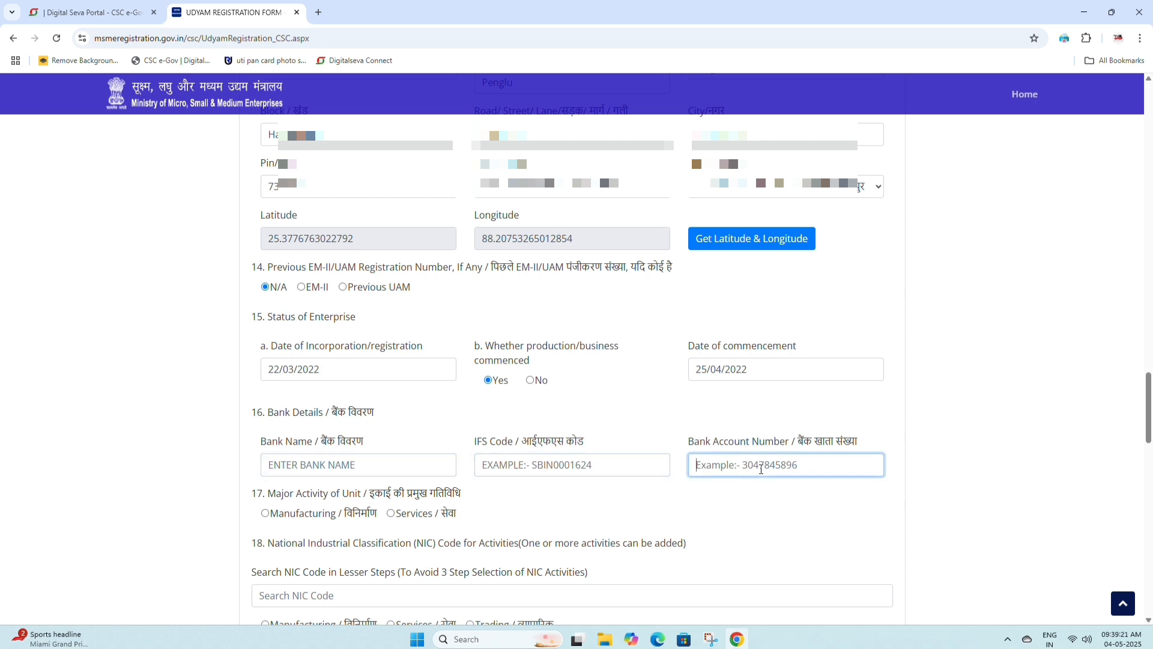
- Set Major Activity of Unit to Services, leaving Non-Trading selected
scroll(626, 487, "down", 4)
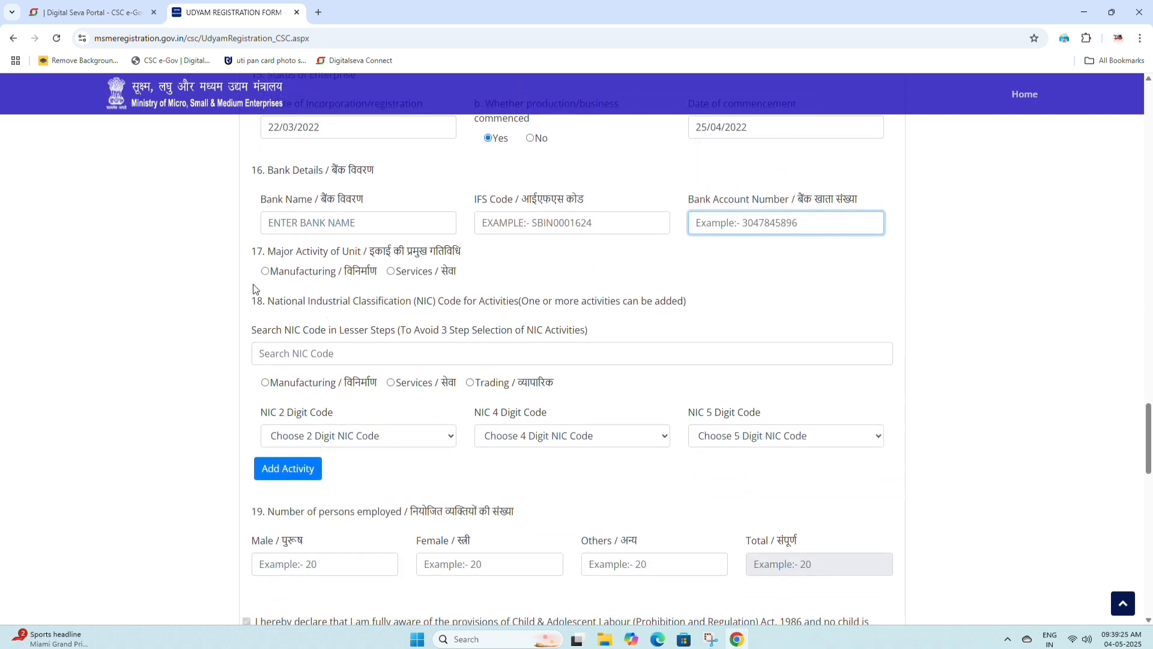
left_click(391, 272)
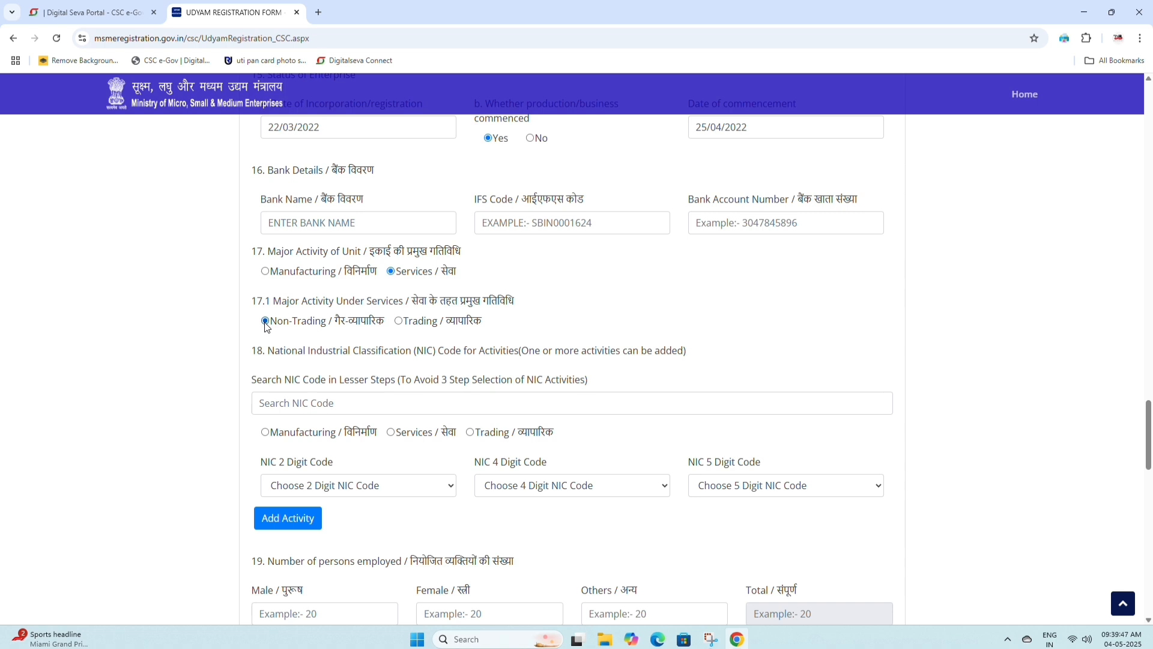
scroll(361, 361, "down", 2)
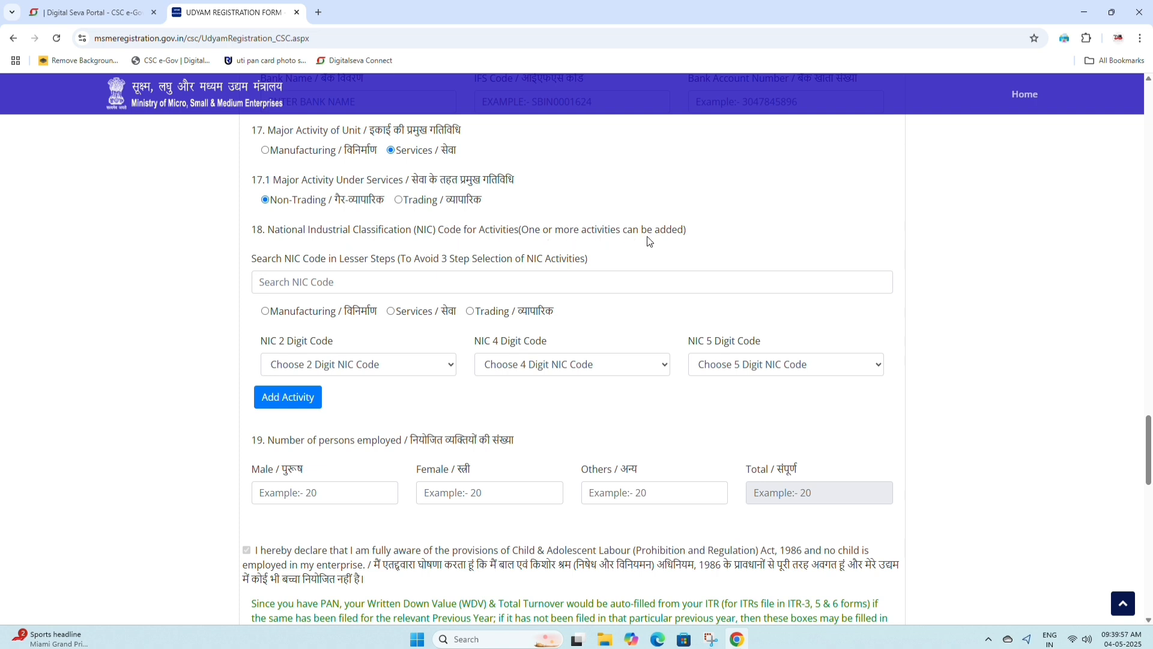
- Search NIC codes for 'CYBE' and pick 63992-Activities of cyber café
left_click(310, 282)
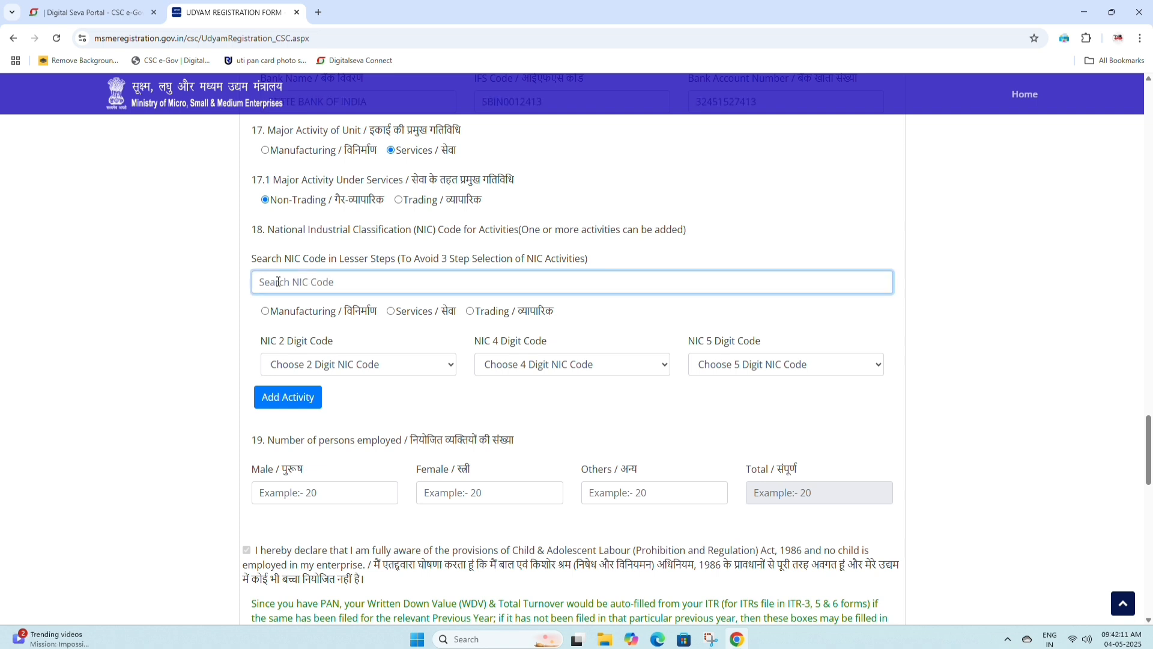
type("CYBER")
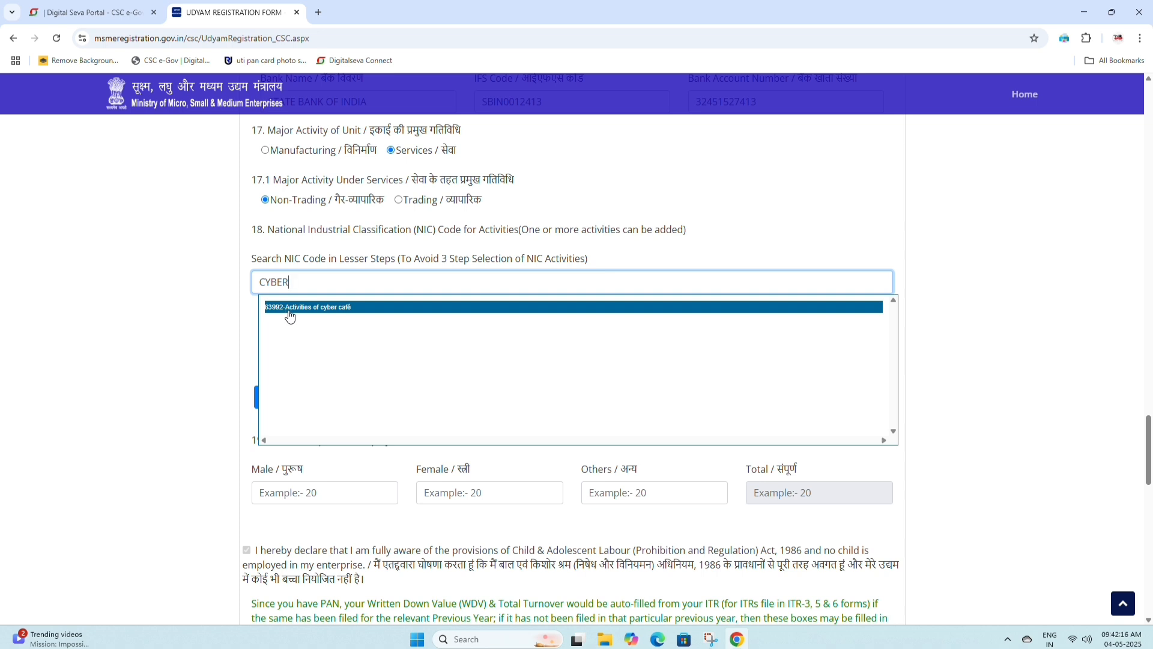
left_click(334, 308)
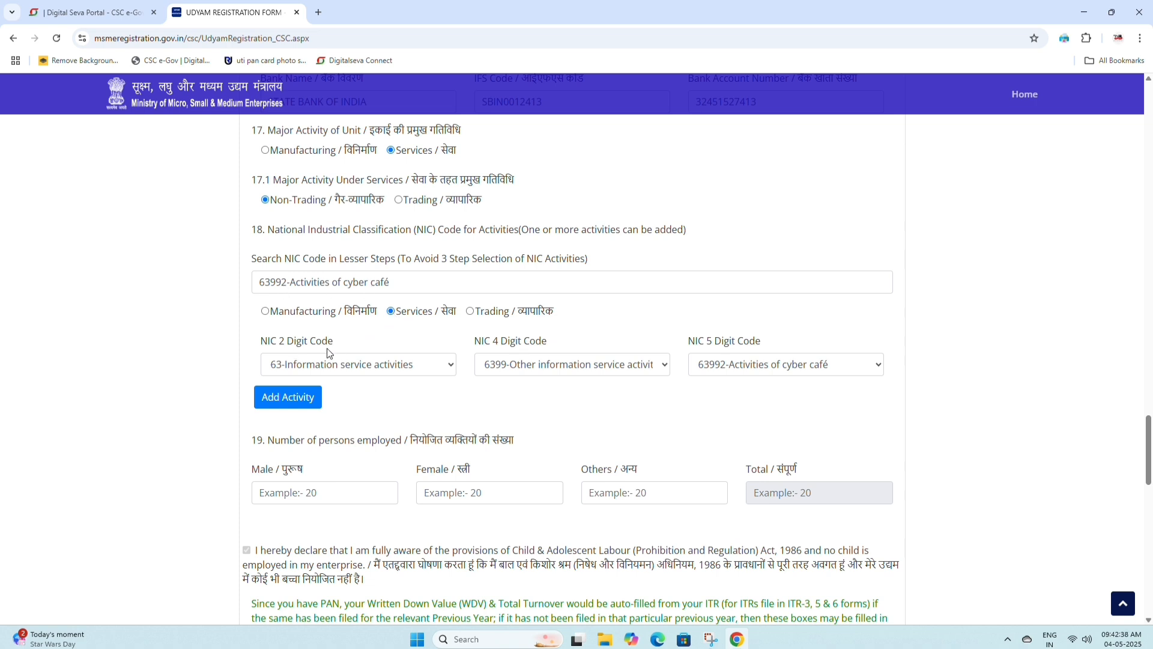
- Confirm 2-digit 63, 4-digit 6399 and 5-digit 63992, then add the activity
left_click(374, 369)
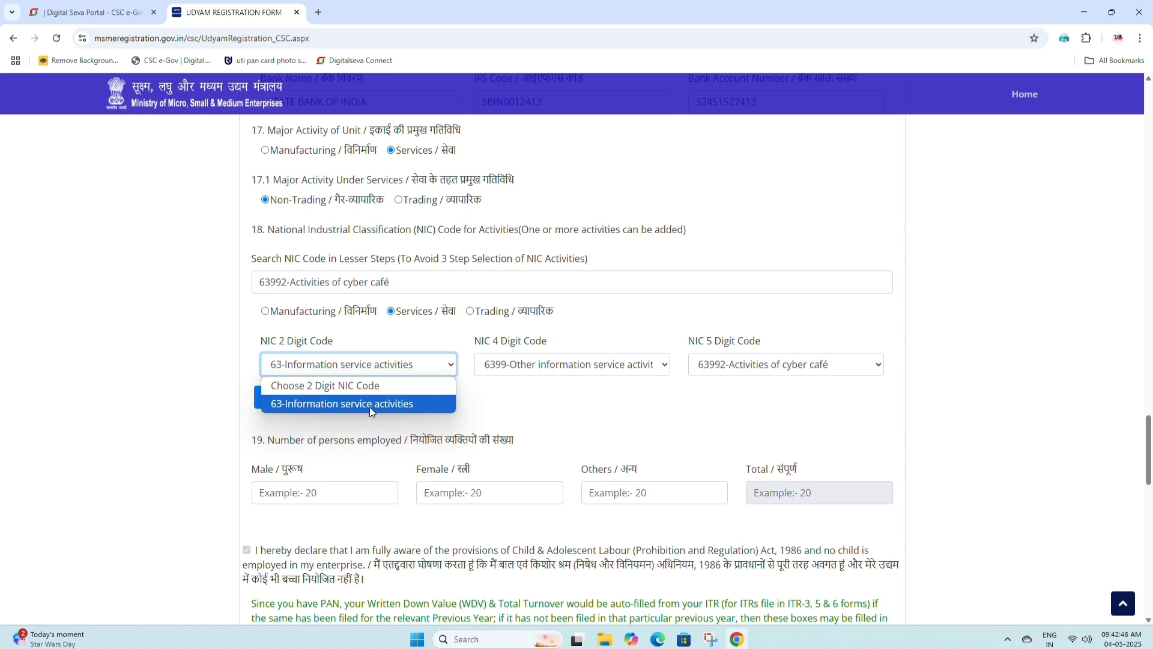
left_click(448, 364)
left_click(449, 363)
left_click(376, 404)
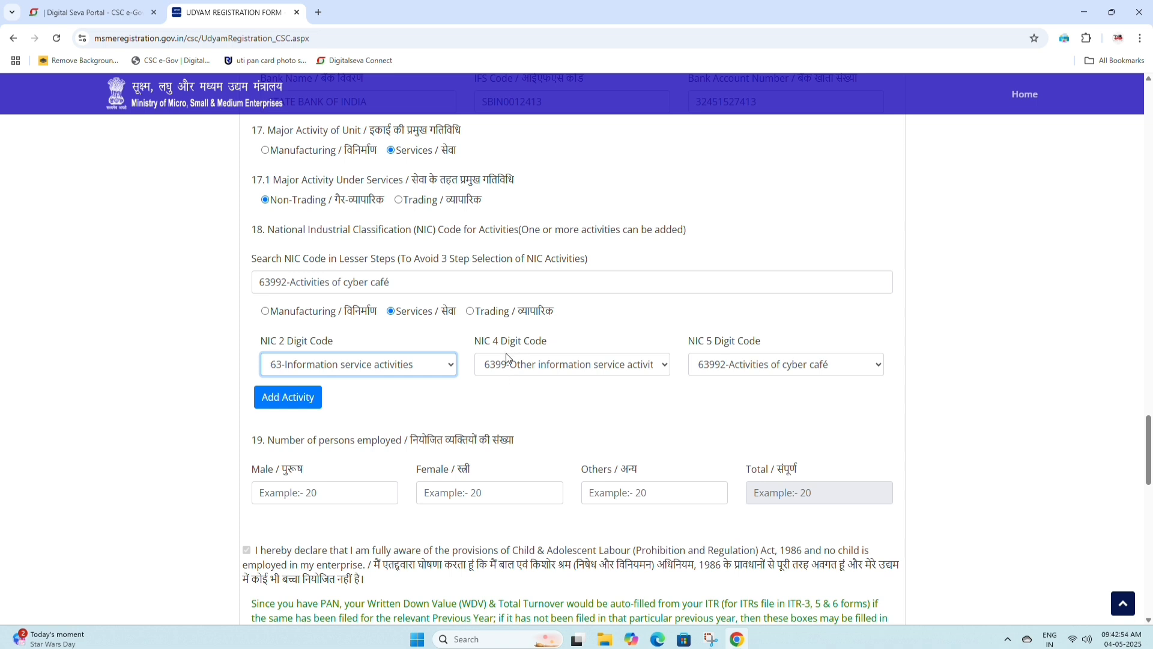
left_click(556, 368)
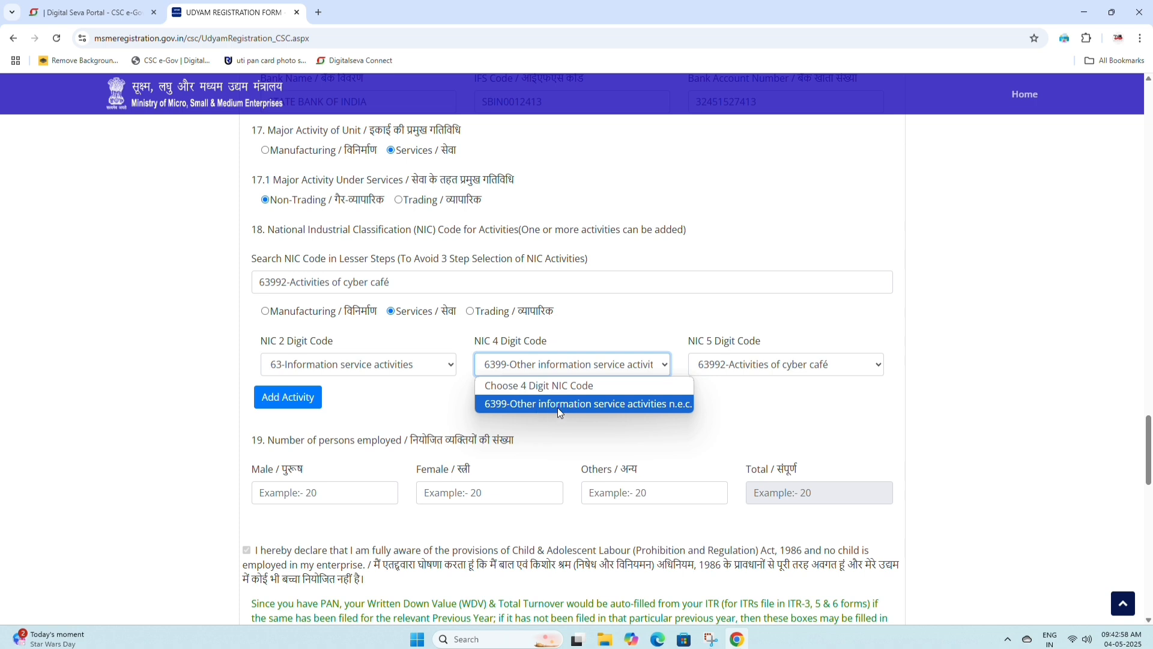
left_click(646, 403)
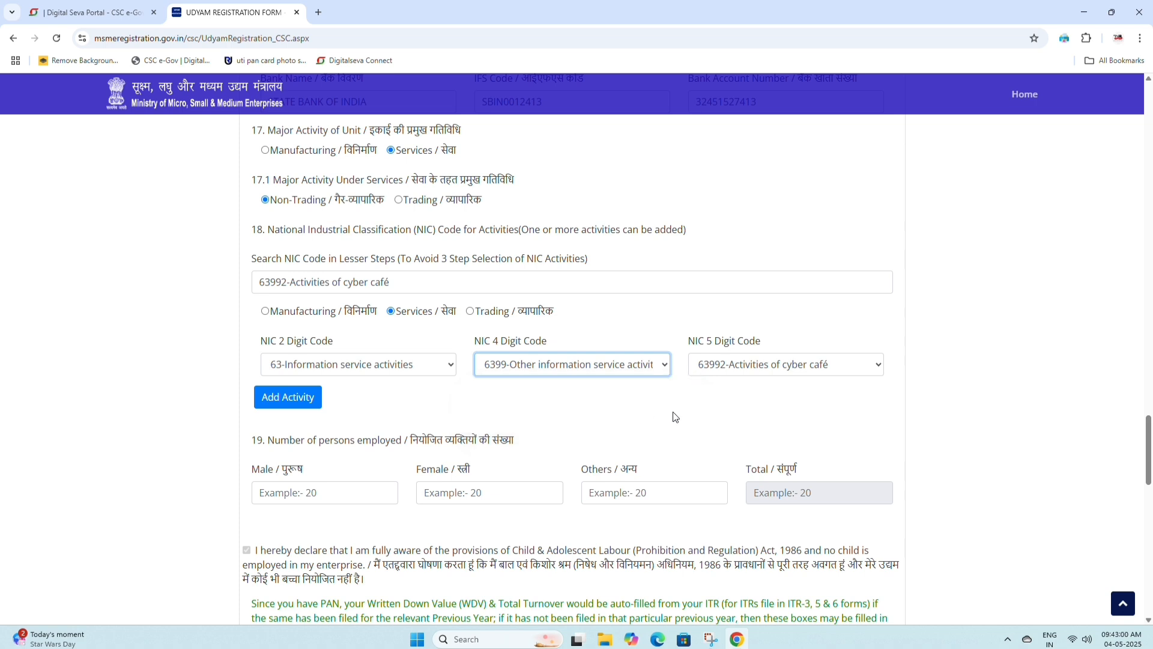
left_click(783, 369)
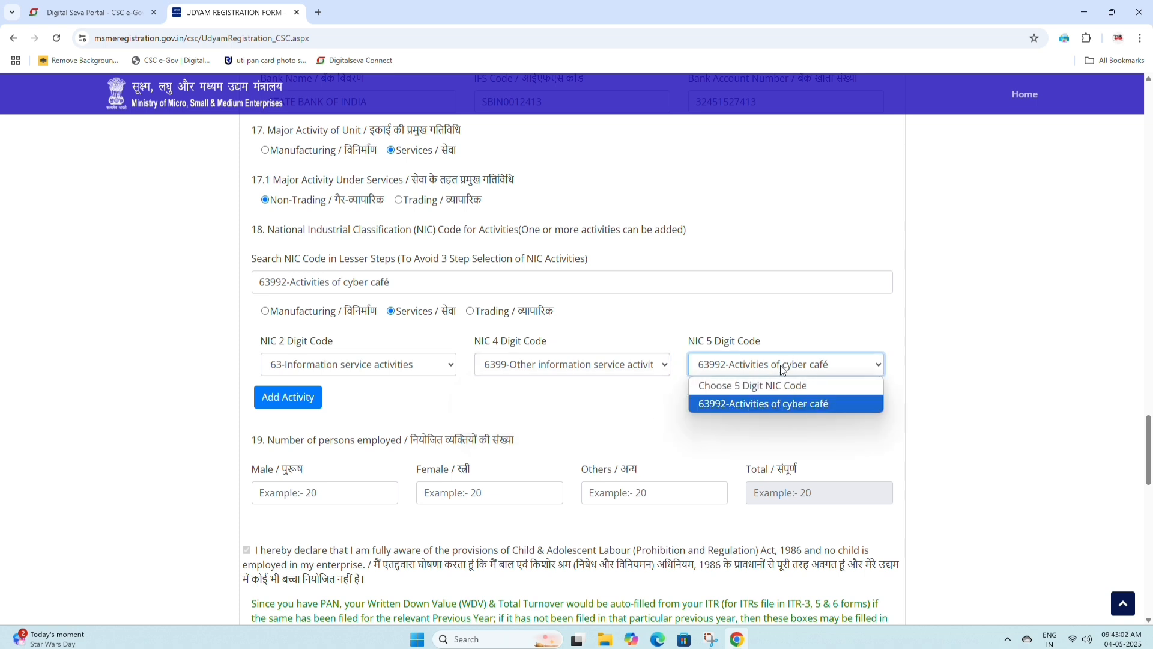
left_click(766, 404)
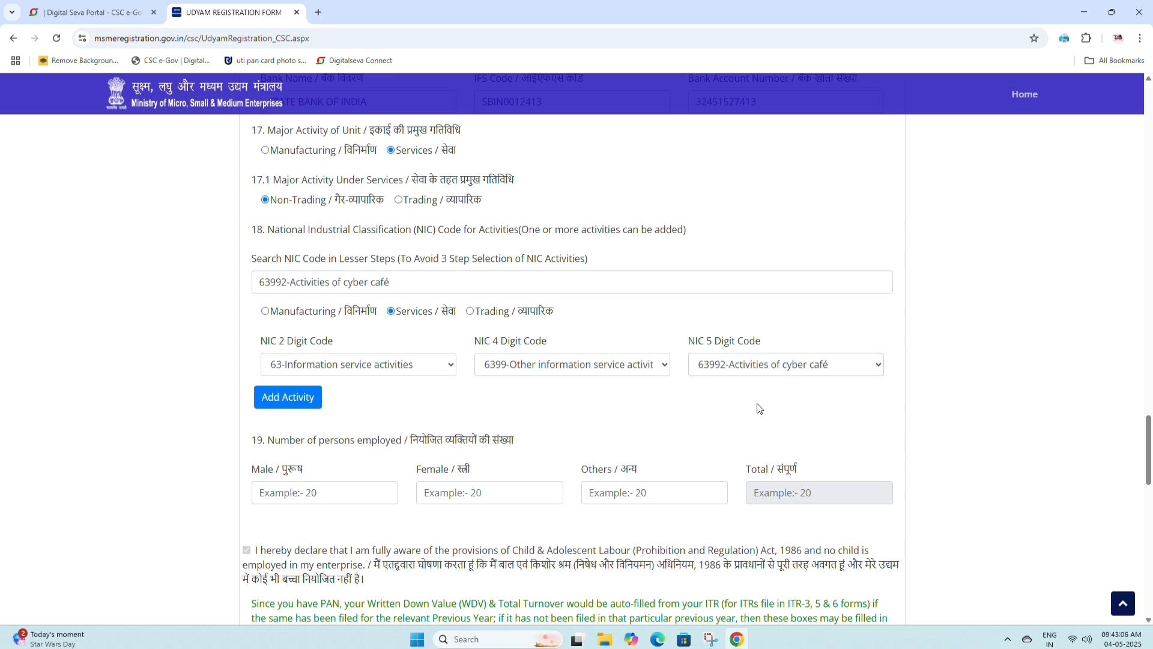
left_click(287, 401)
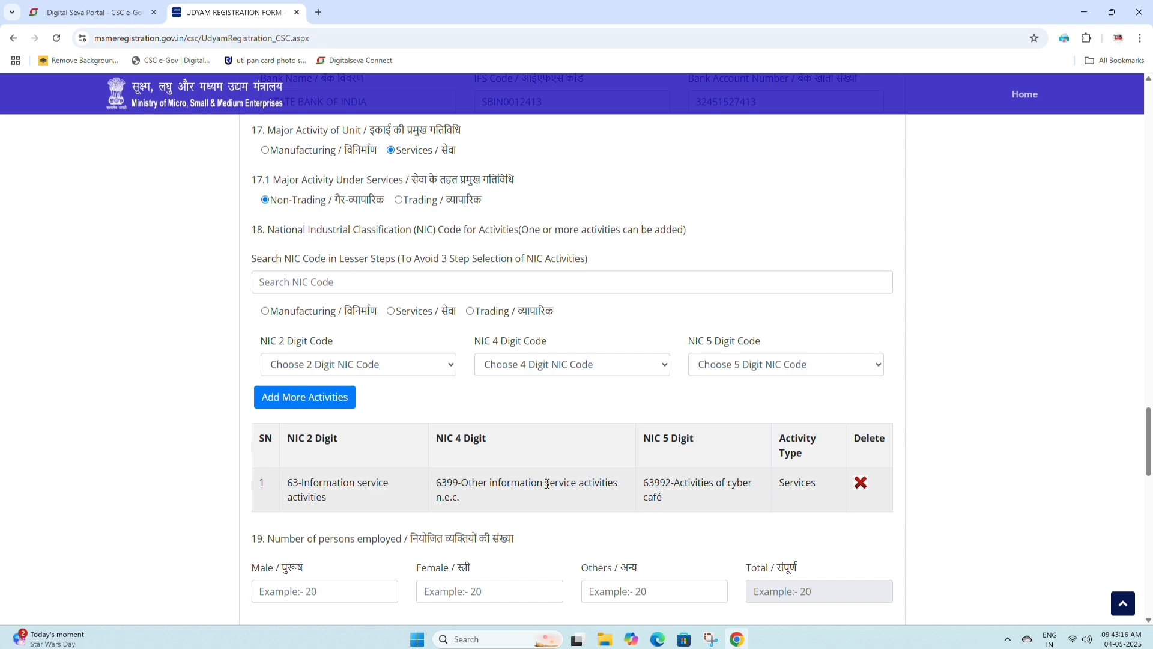
- Enter 01 male employees and begin the female employee count
scroll(546, 483, "down", 4)
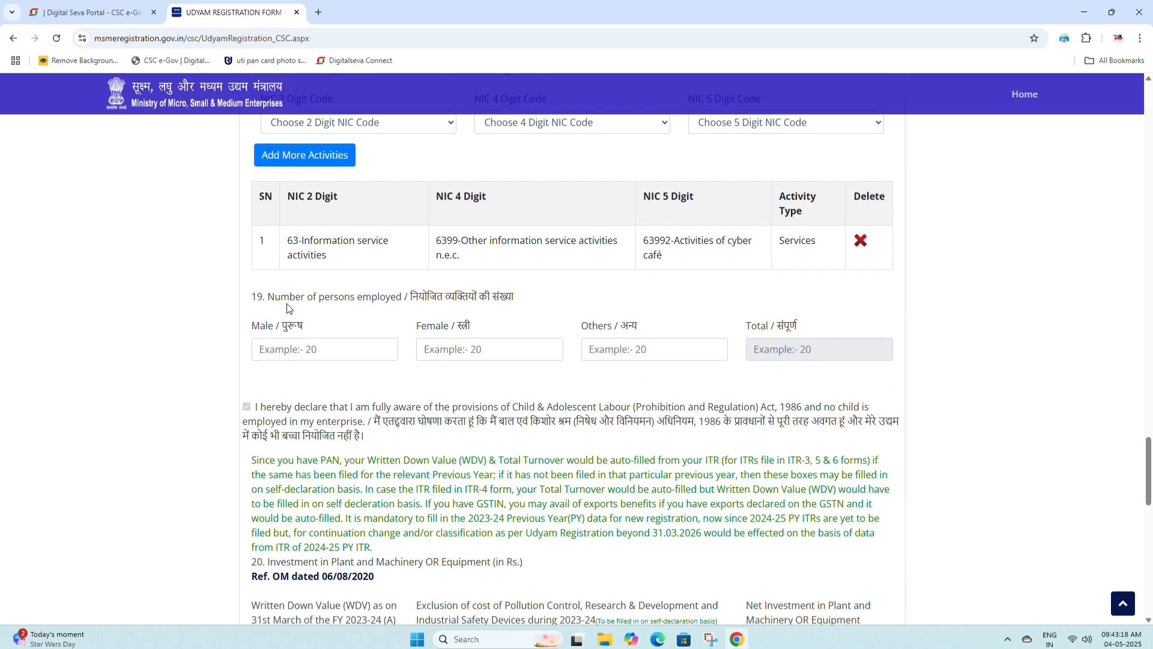
left_click(276, 350)
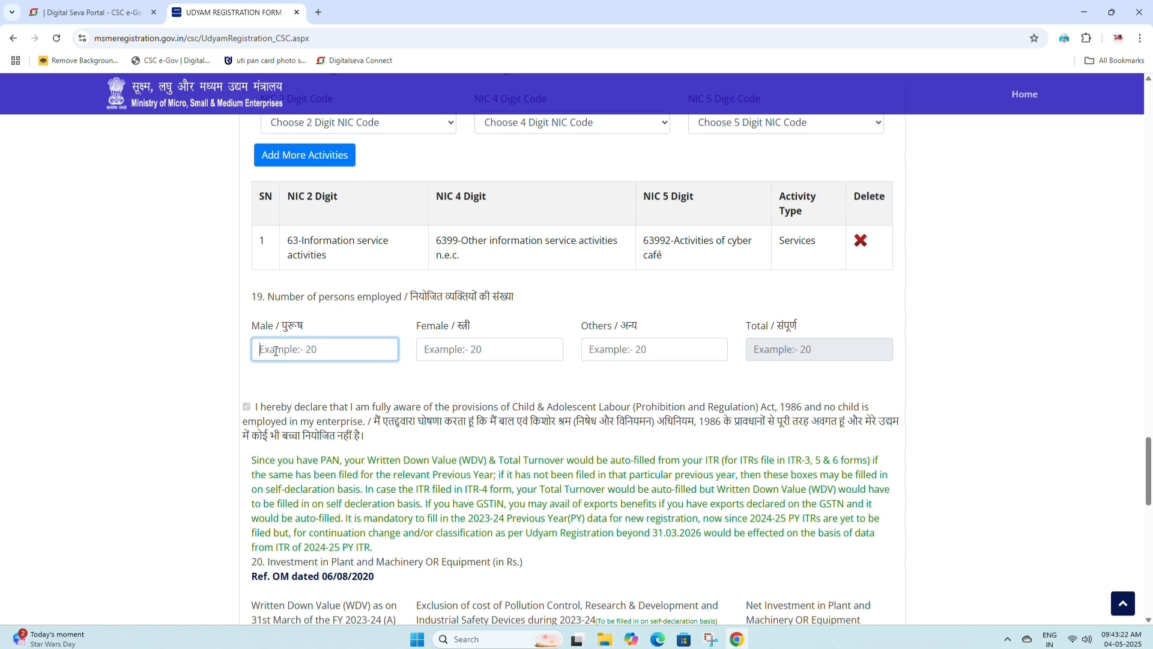
type("01")
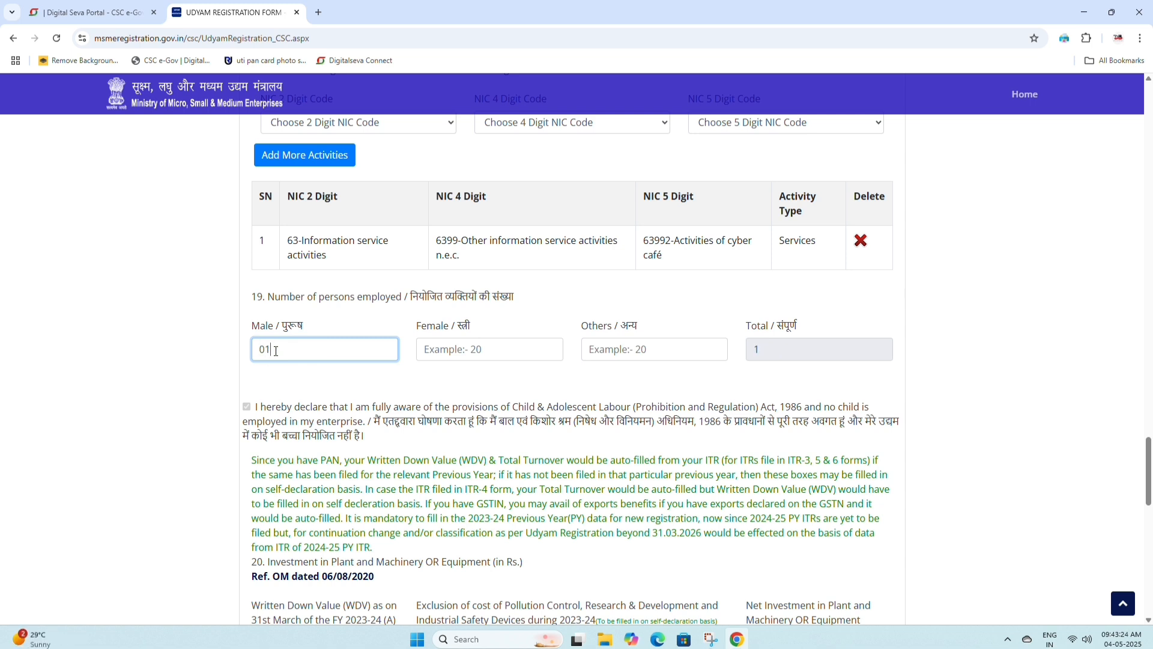
left_click(441, 353)
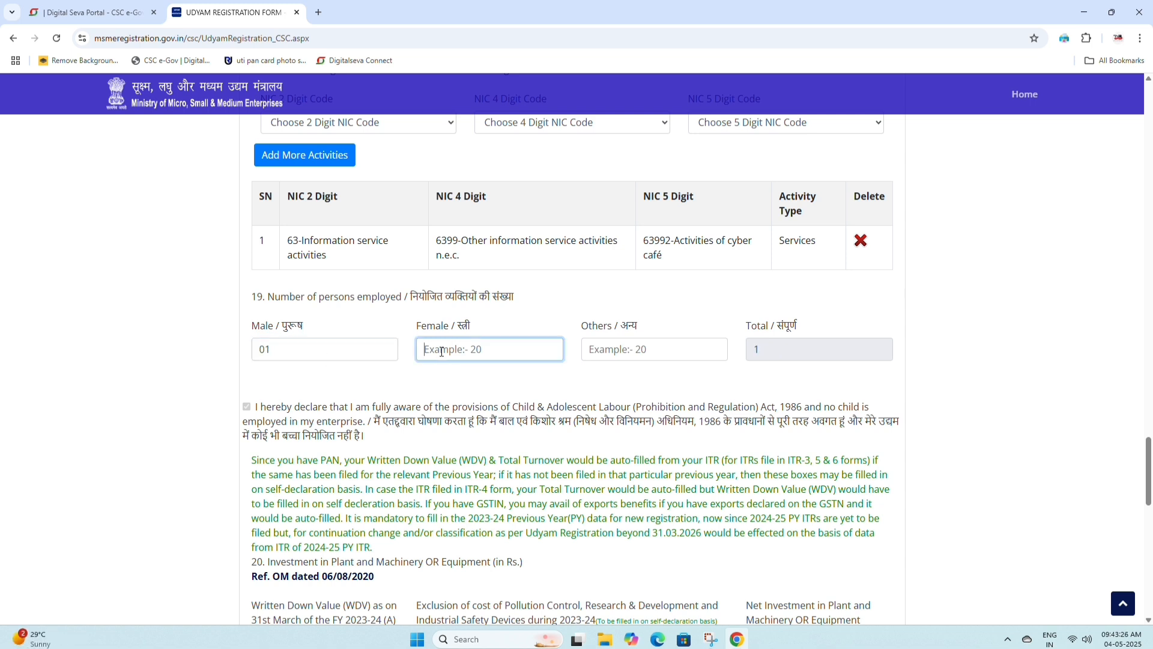
type("01")
- Finish the female employee count at 01 and move down to the investment section
left_click(623, 380)
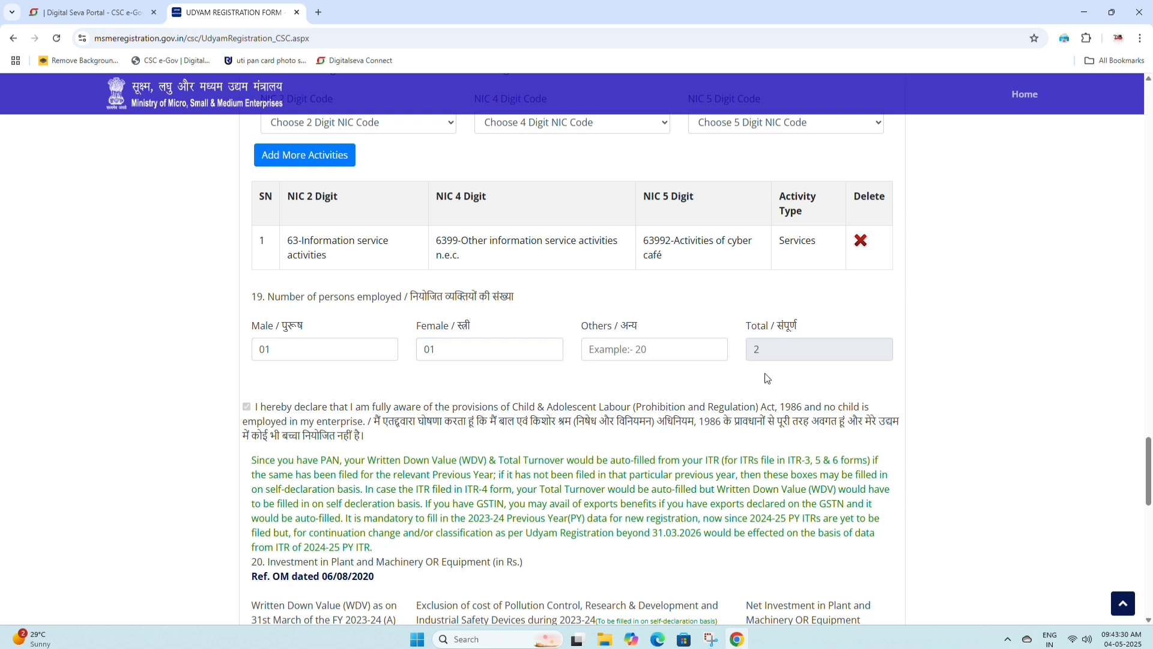
scroll(463, 366, "down", 3)
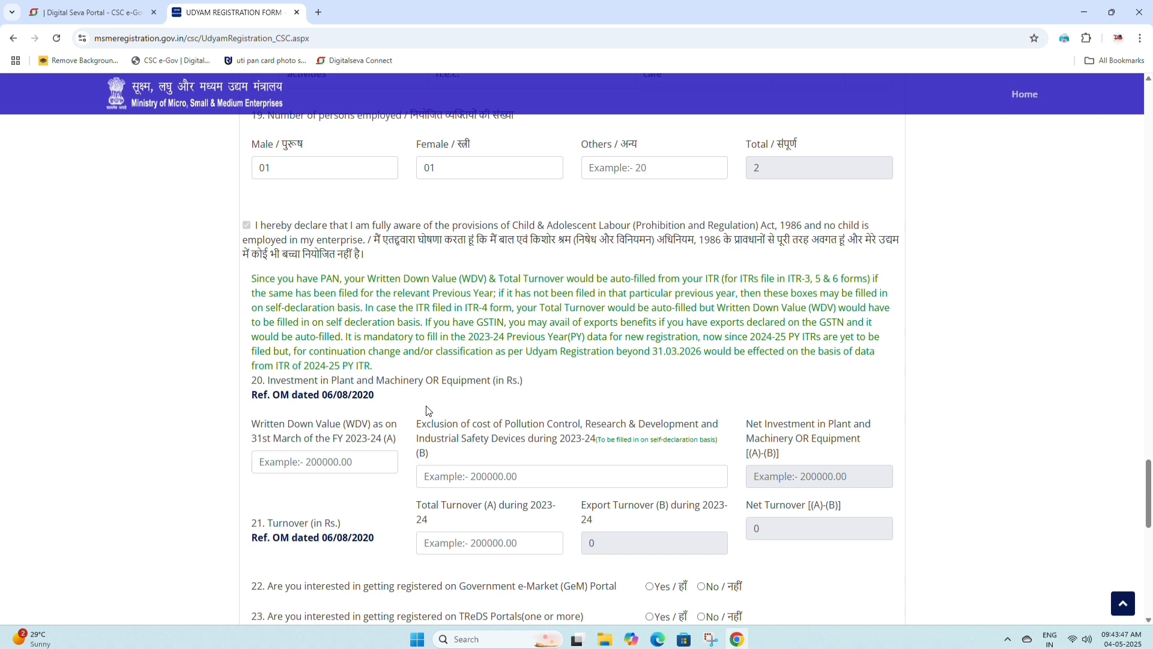
scroll(428, 411, "down", 1)
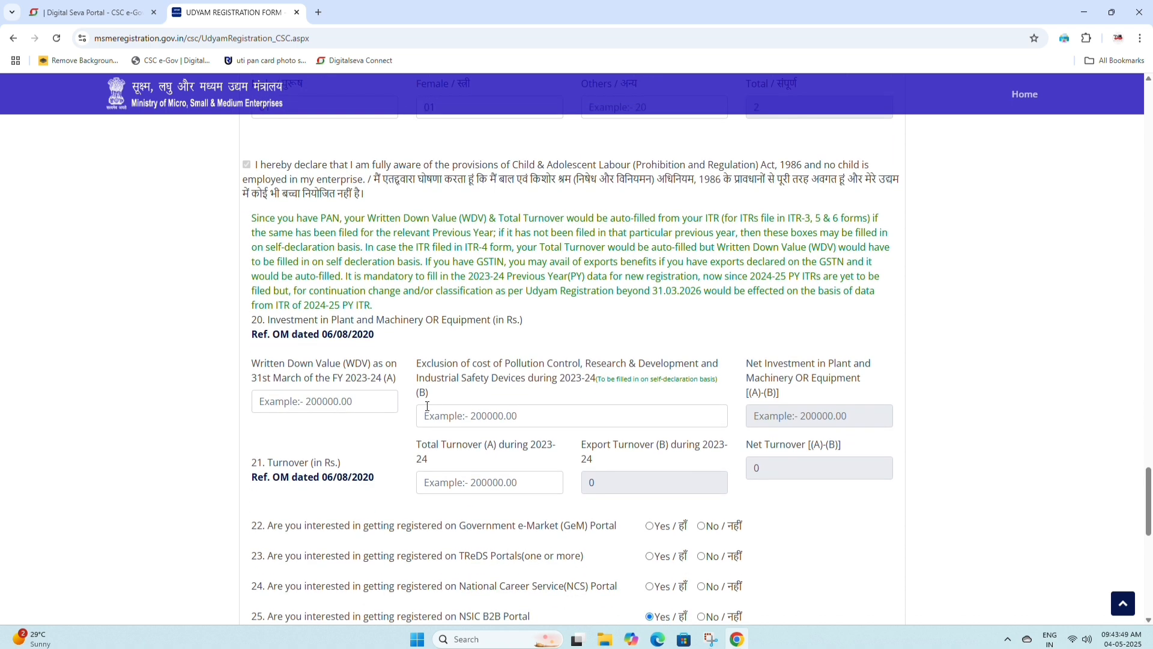
scroll(427, 407, "down", 1)
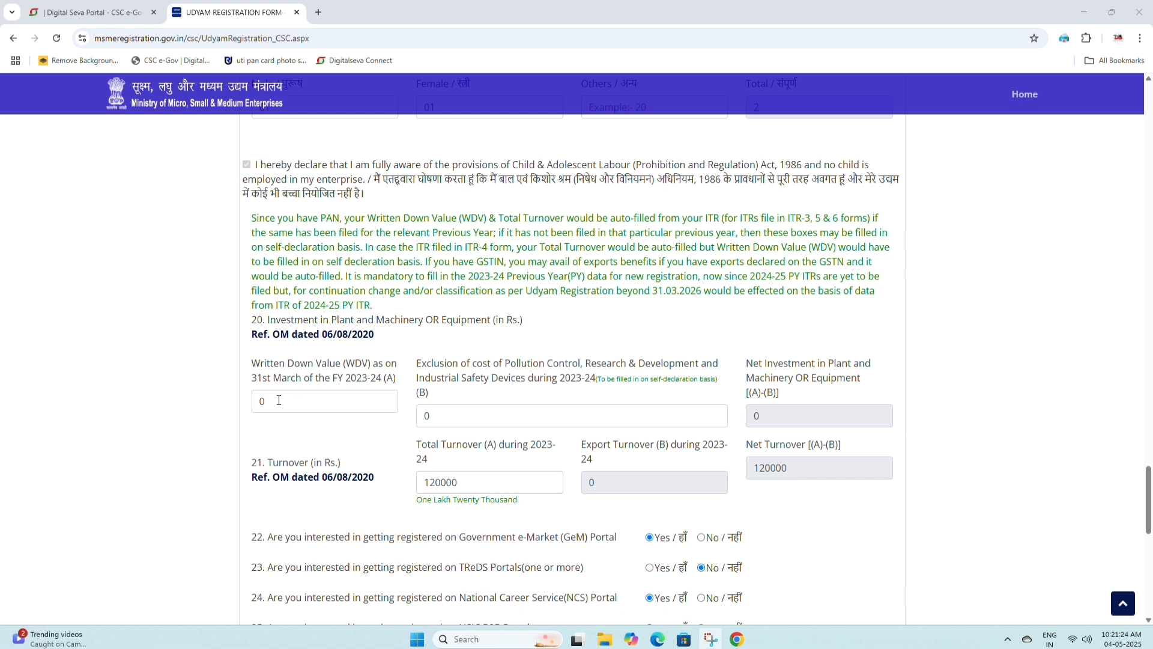
- Set the written down value and exclusion amount (B) to 0
left_click(294, 403)
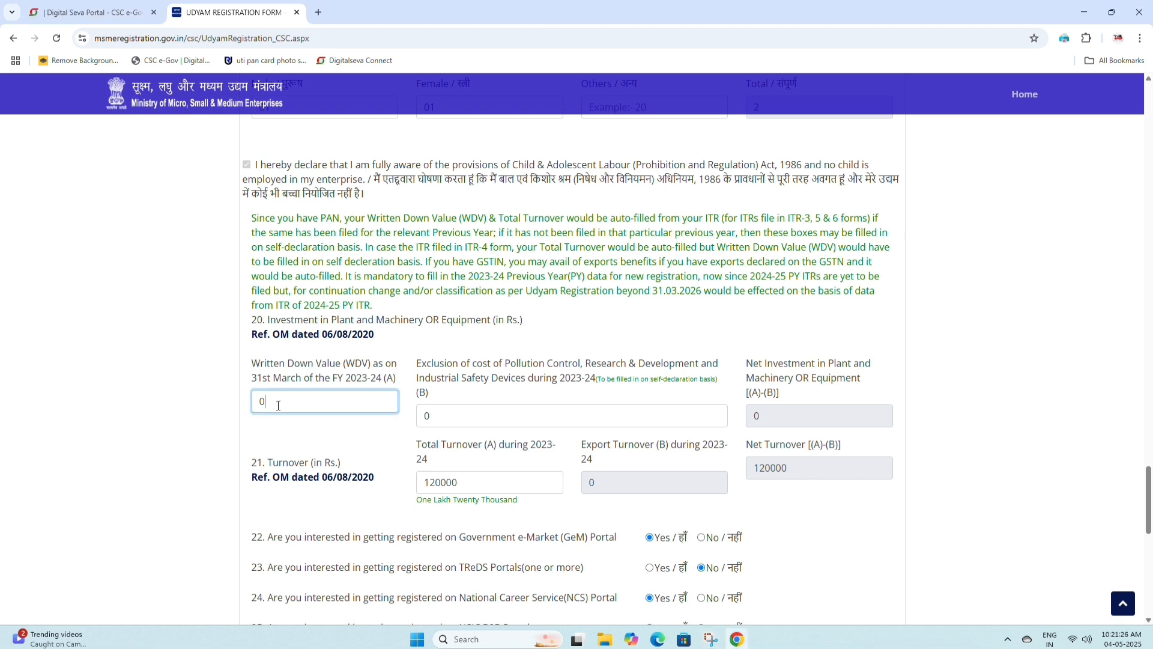
left_click(299, 420)
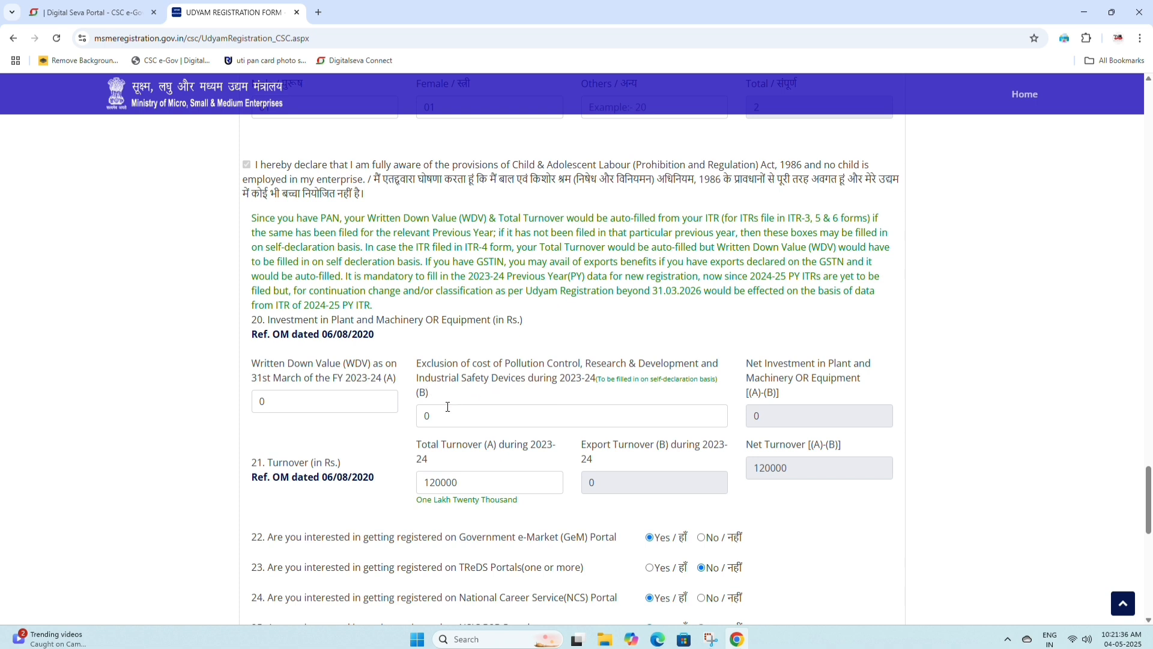
left_click(460, 420)
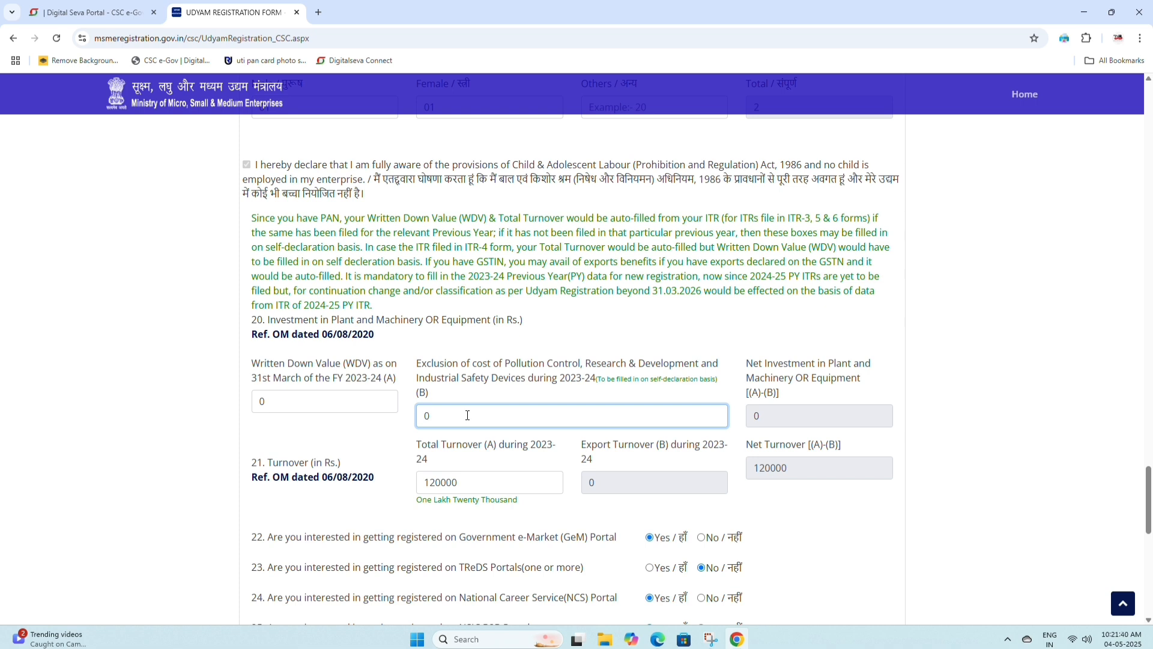
left_click(387, 423)
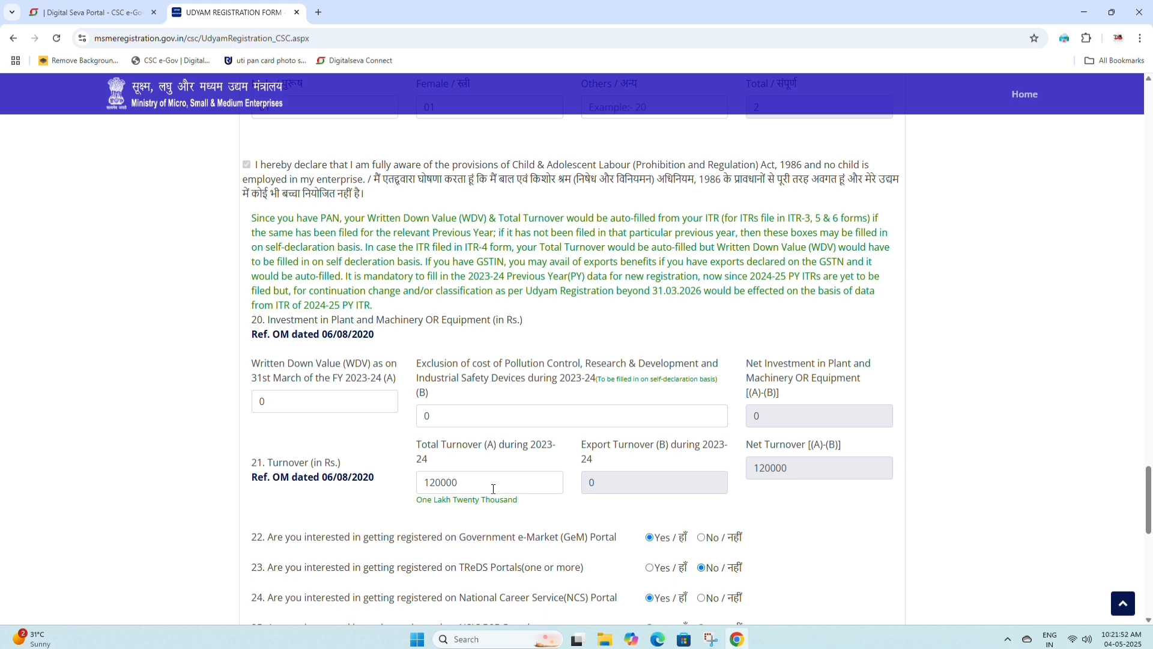
scroll(493, 489, "down", 6)
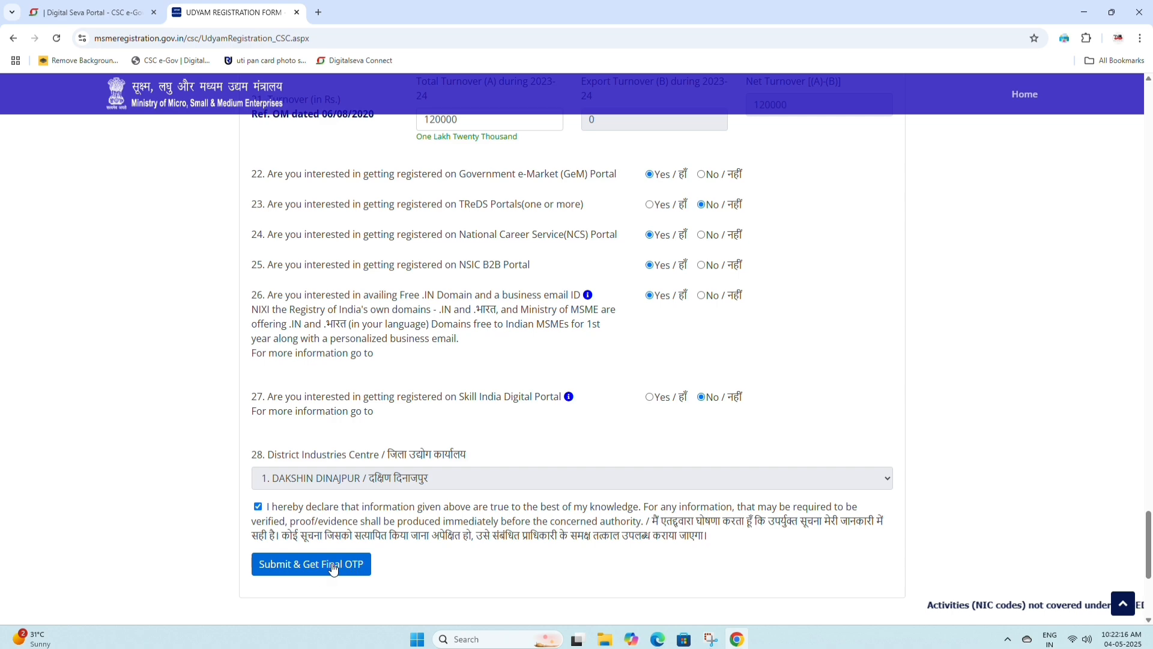
- Submit the form for the final OTP and confirm the data is correct
scroll(334, 569, "down", 3)
left_click(310, 382)
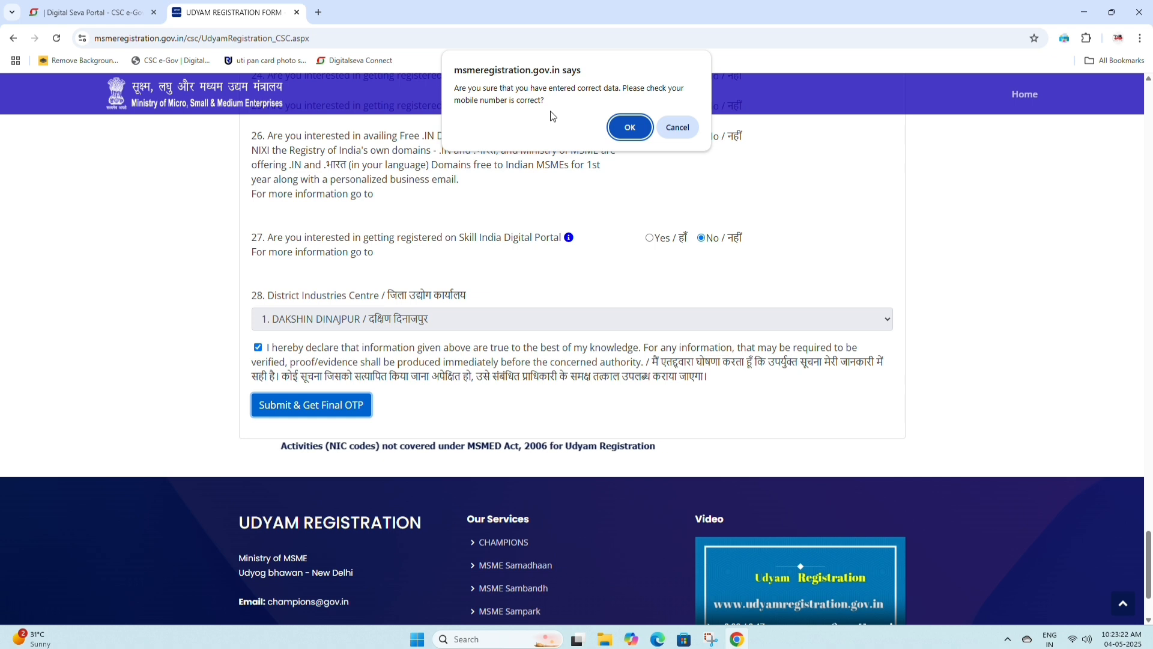
left_click(627, 126)
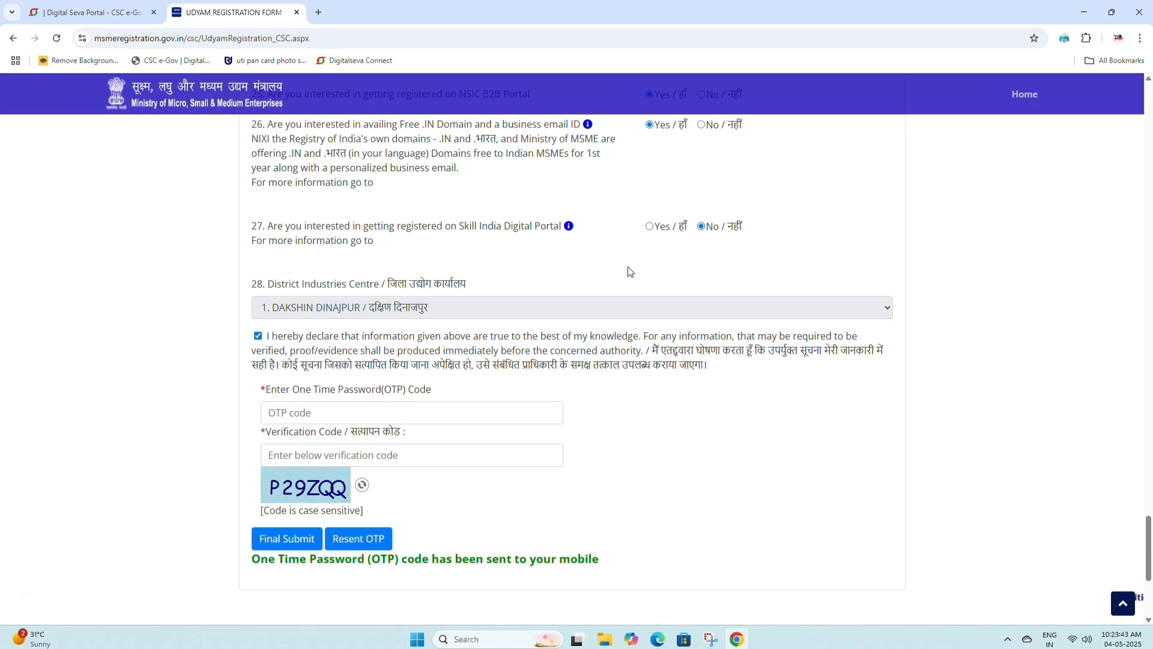
- Enter the final OTP and captcha verification code, then final-submit and confirm
left_click(290, 410)
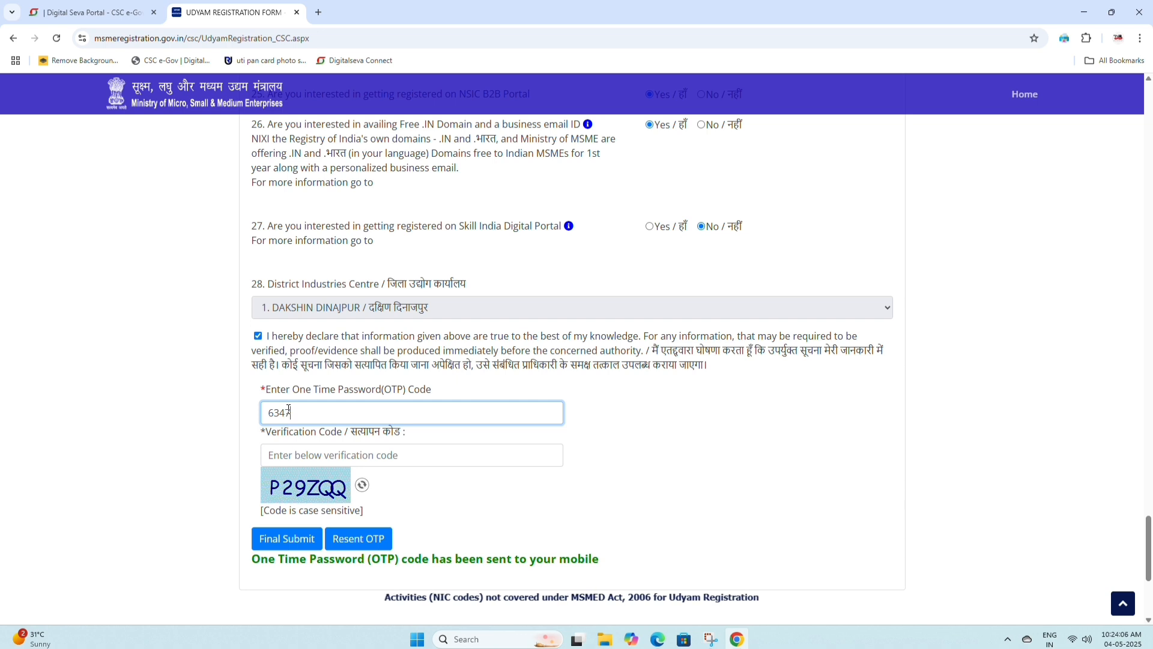
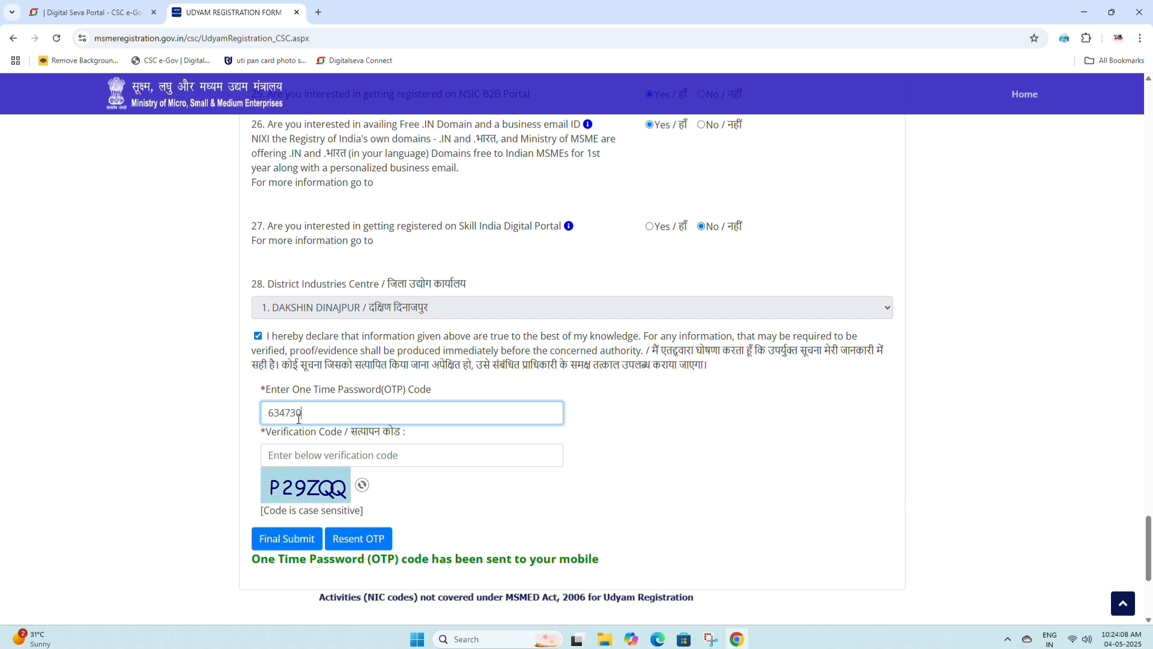
left_click(305, 452)
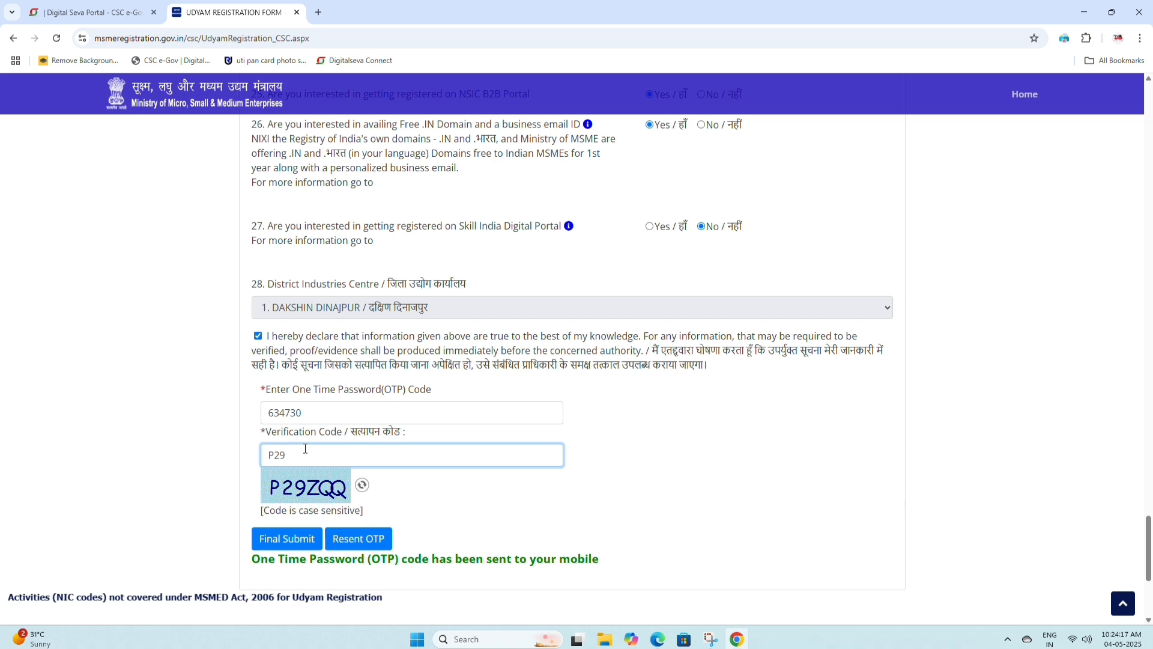
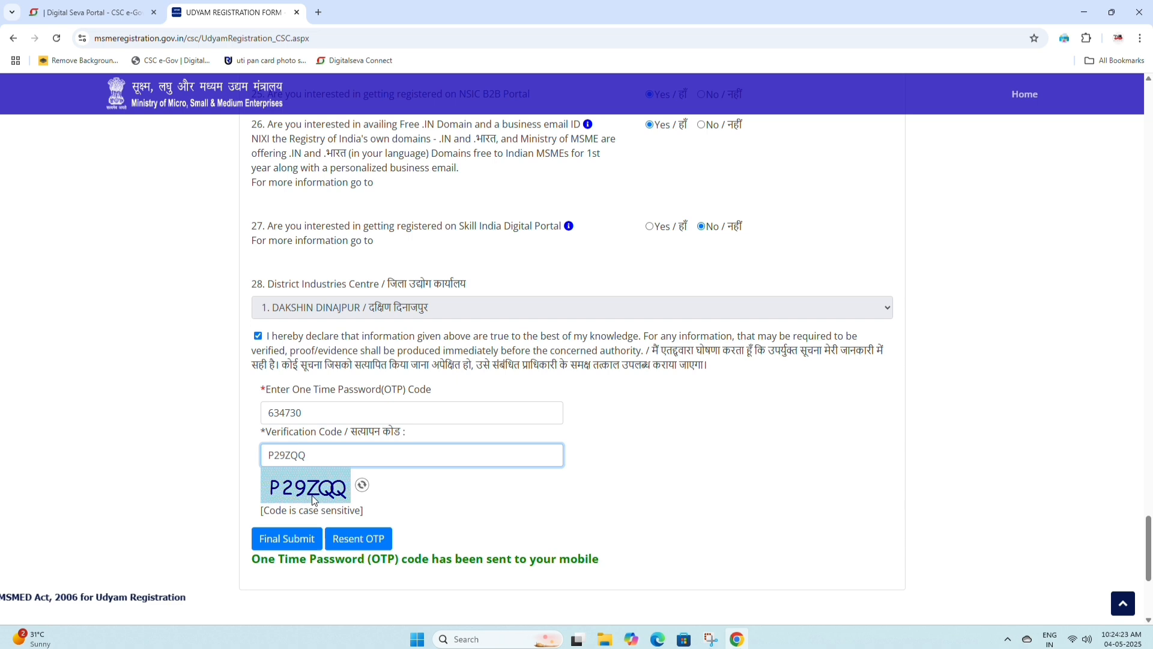
left_click(285, 540)
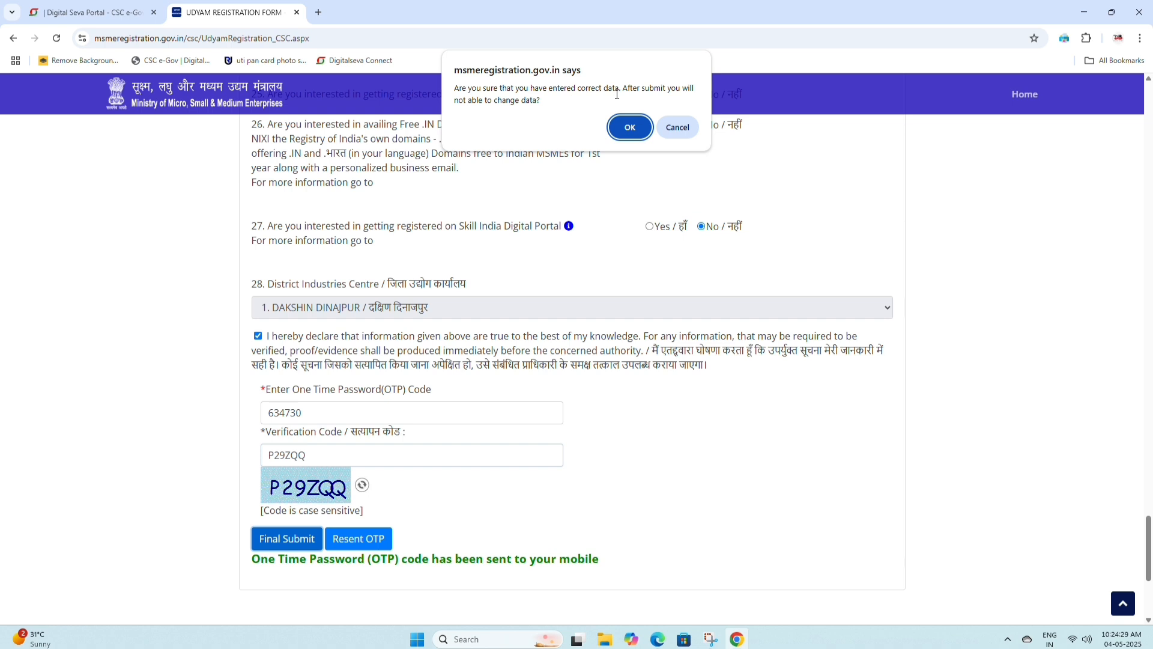
left_click(628, 128)
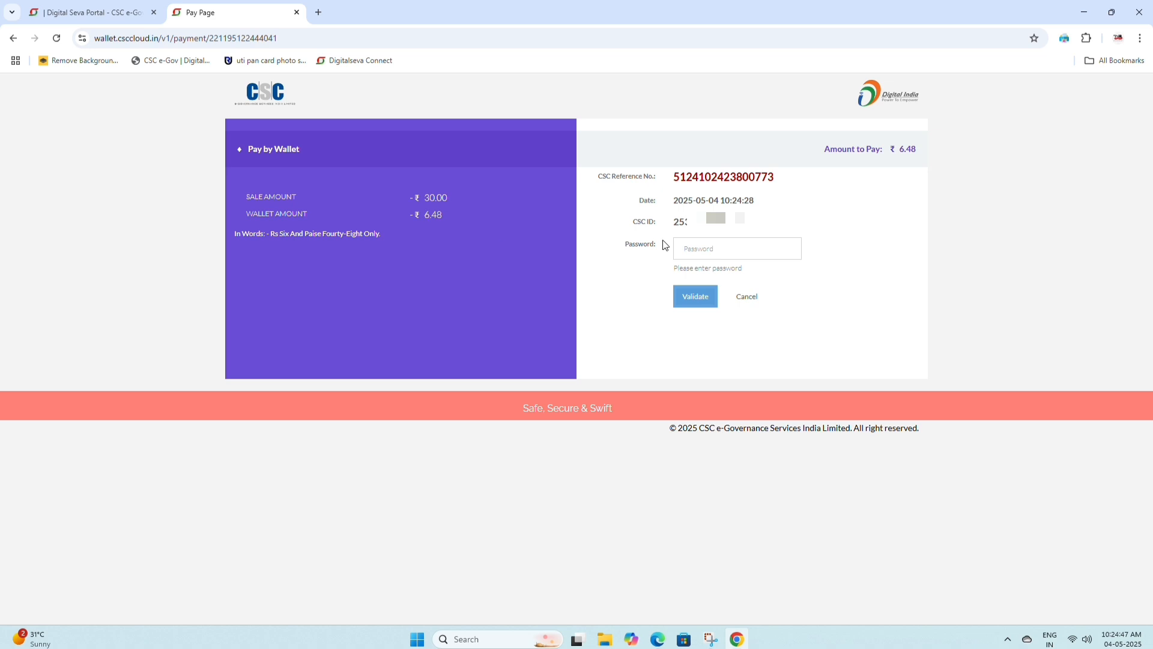
- Pay ₹6.48 with the CSC wallet password and acknowledge the issued registration number
left_click(698, 250)
type("•")
left_click(704, 300)
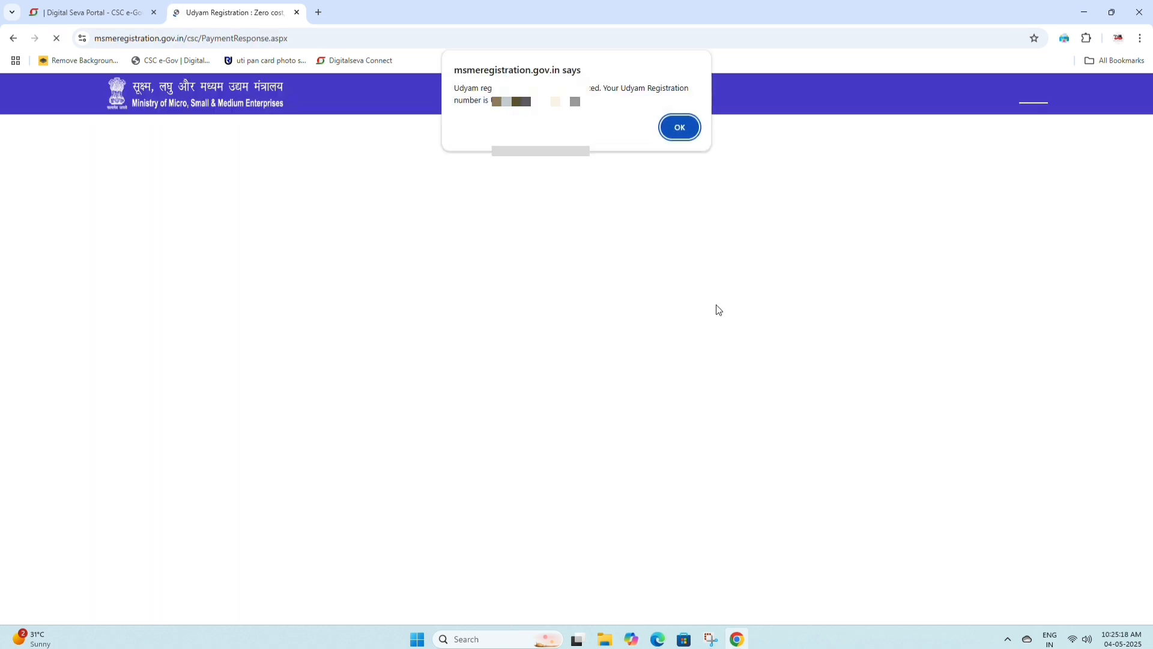
left_click(680, 127)
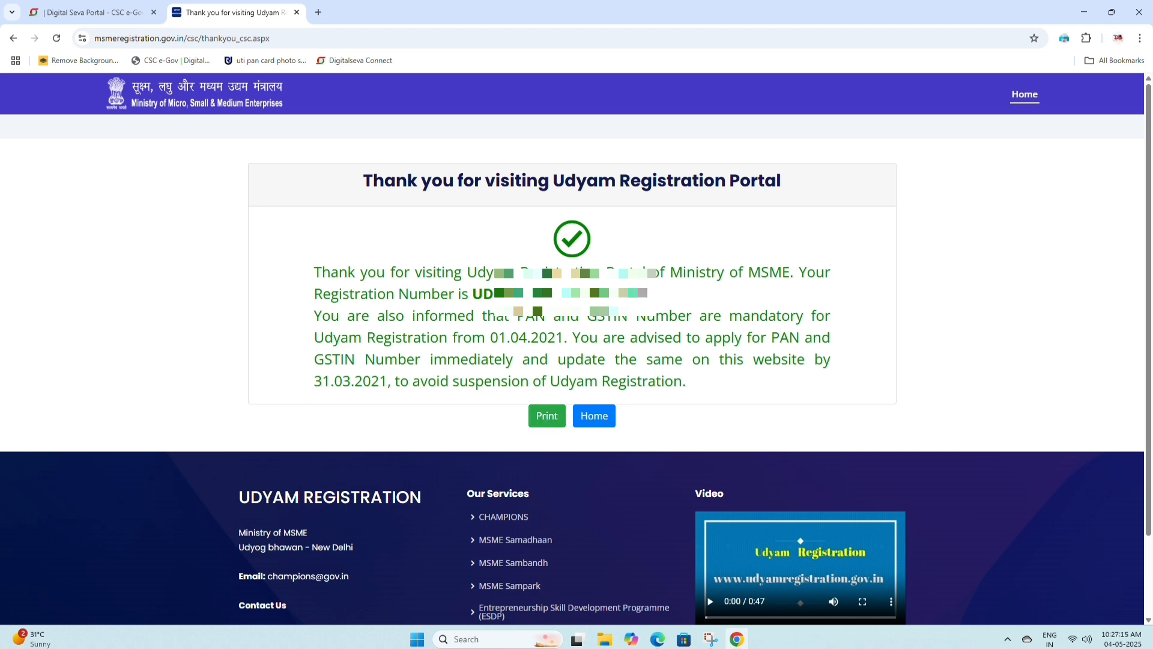
- Select the new registration number, then return to the portal home page
left_click_drag(639, 295, 474, 294)
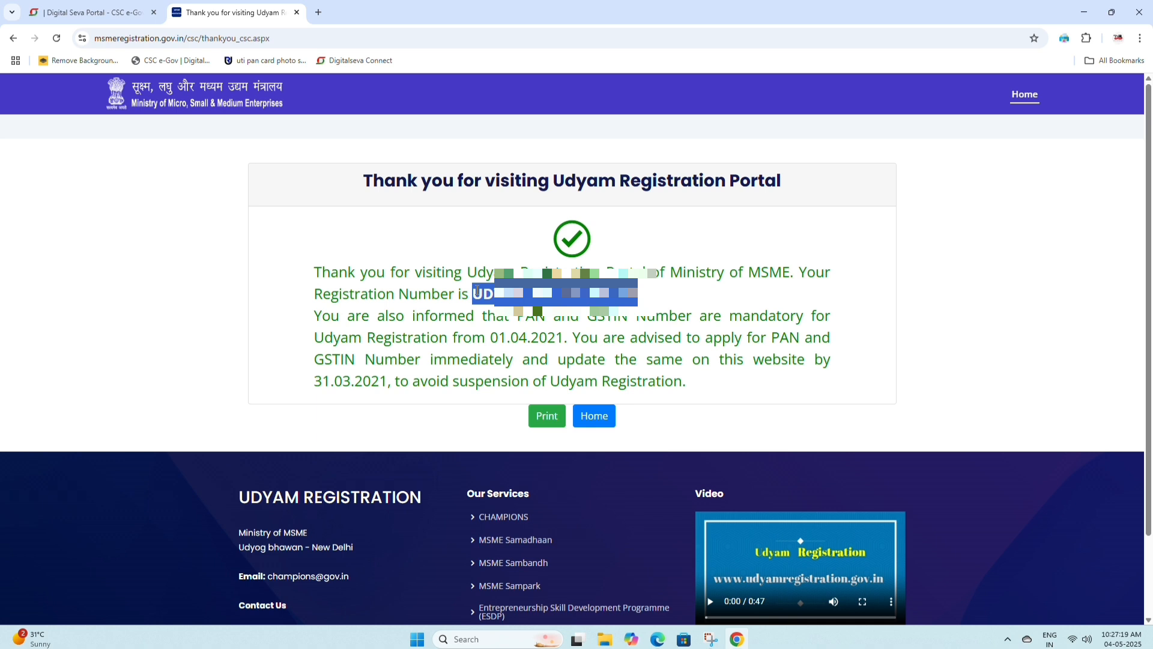
left_click(706, 351)
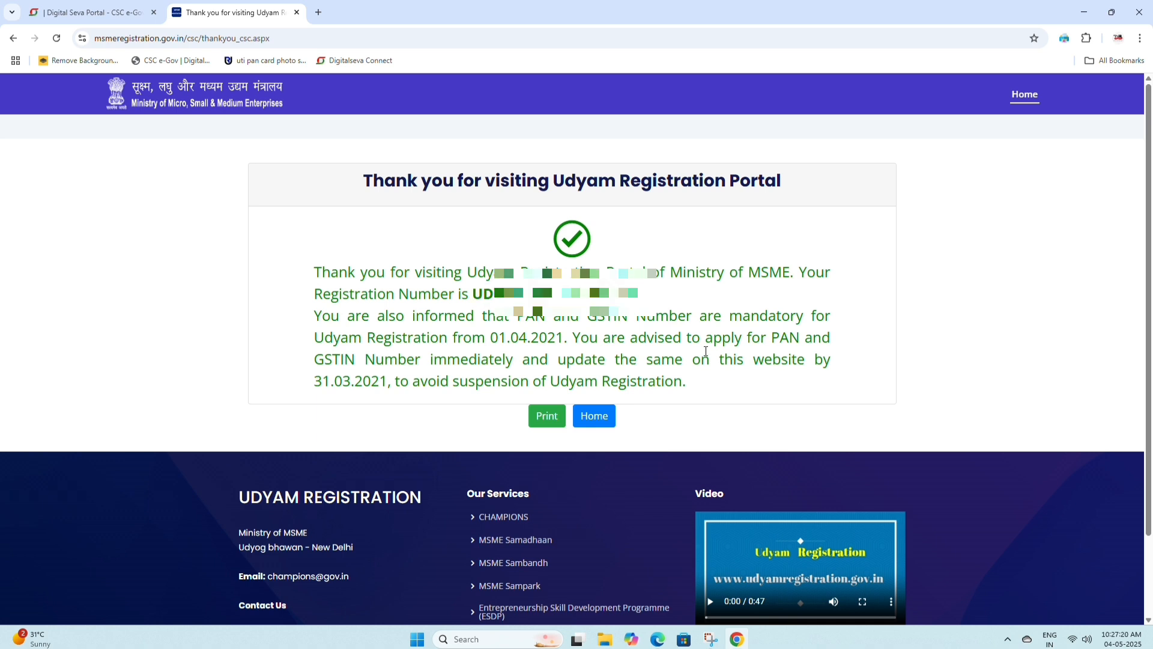
left_click(600, 420)
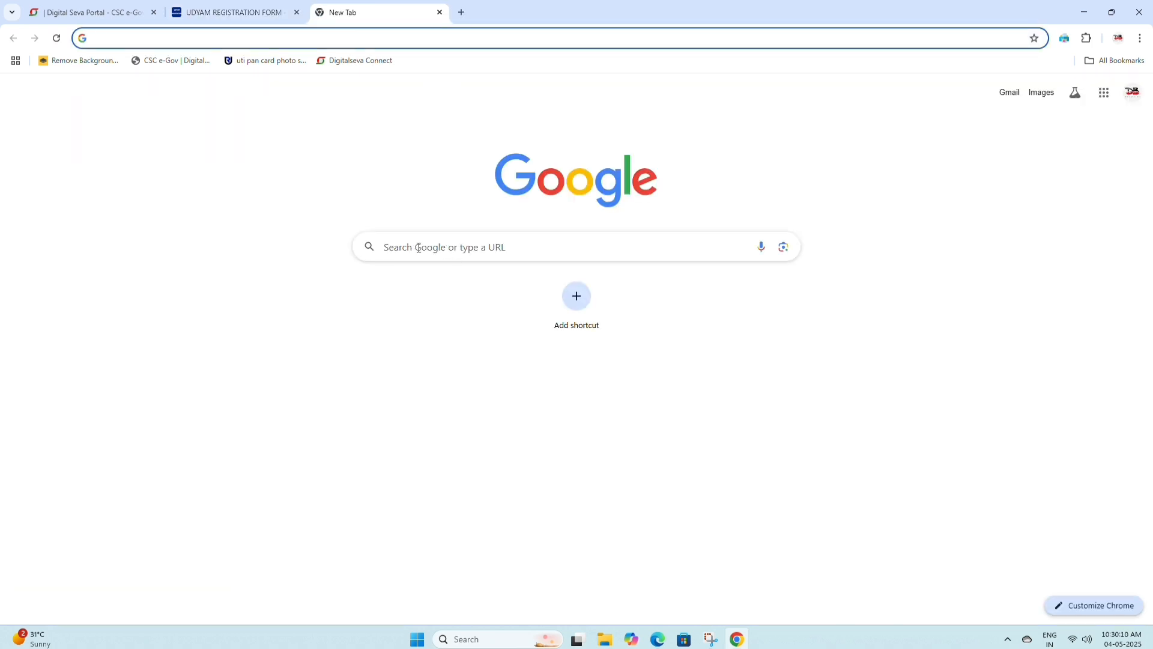
- Search Google for 'udyam' and open the official udyamregistration.gov.in site
left_click(419, 247)
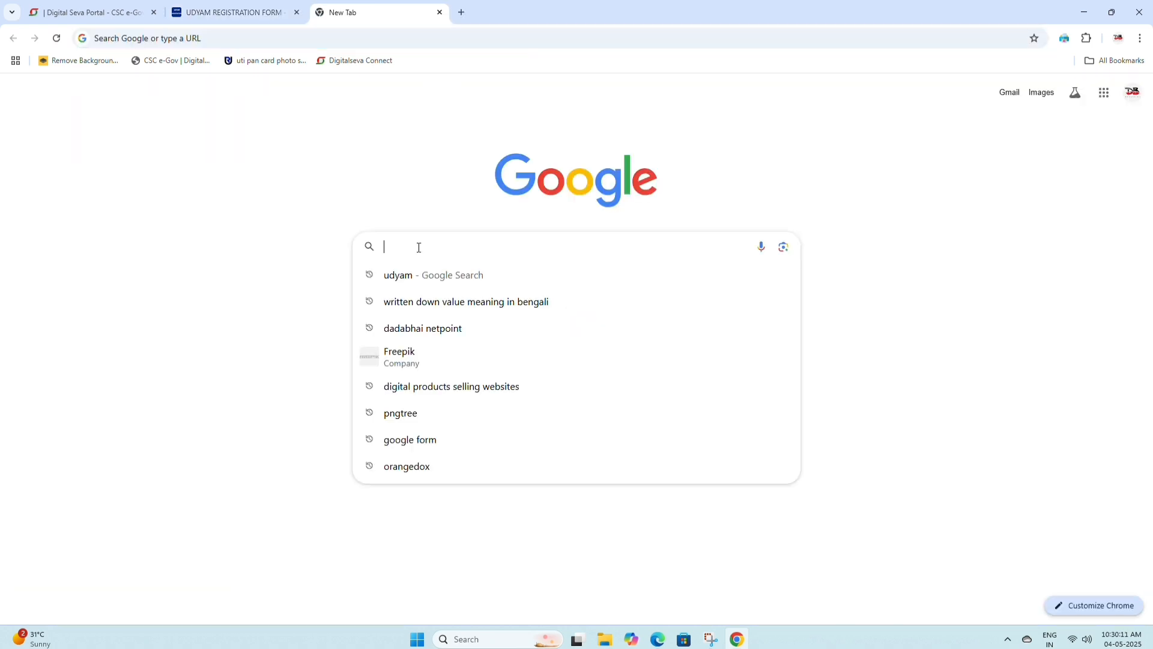
left_click(413, 280)
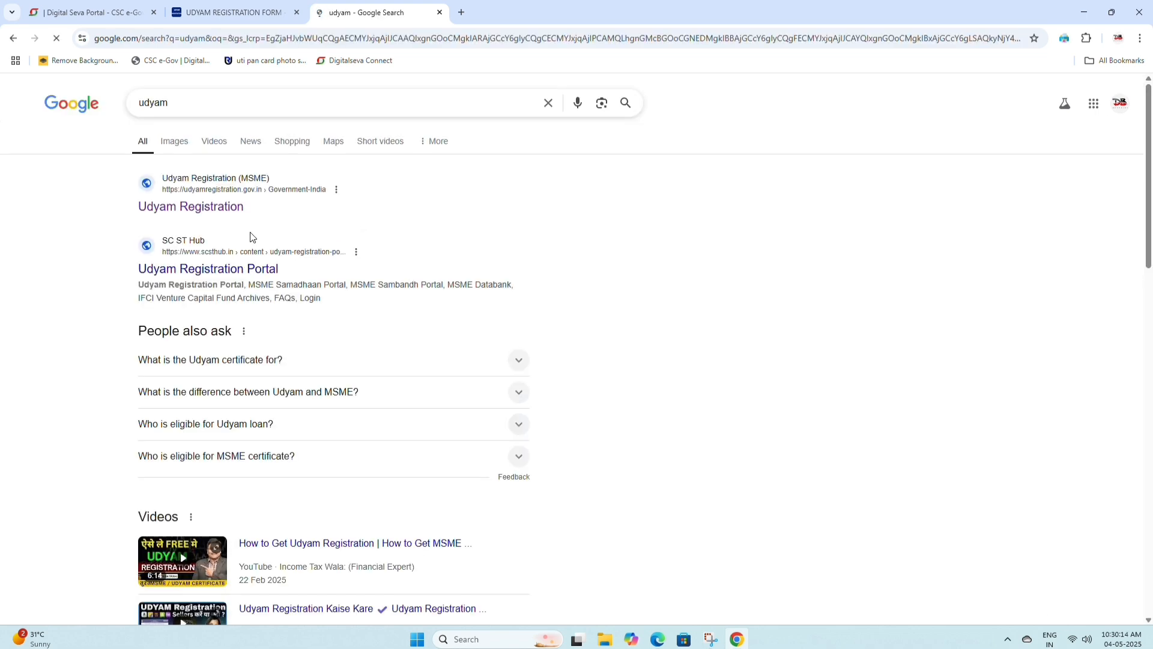
left_click(184, 213)
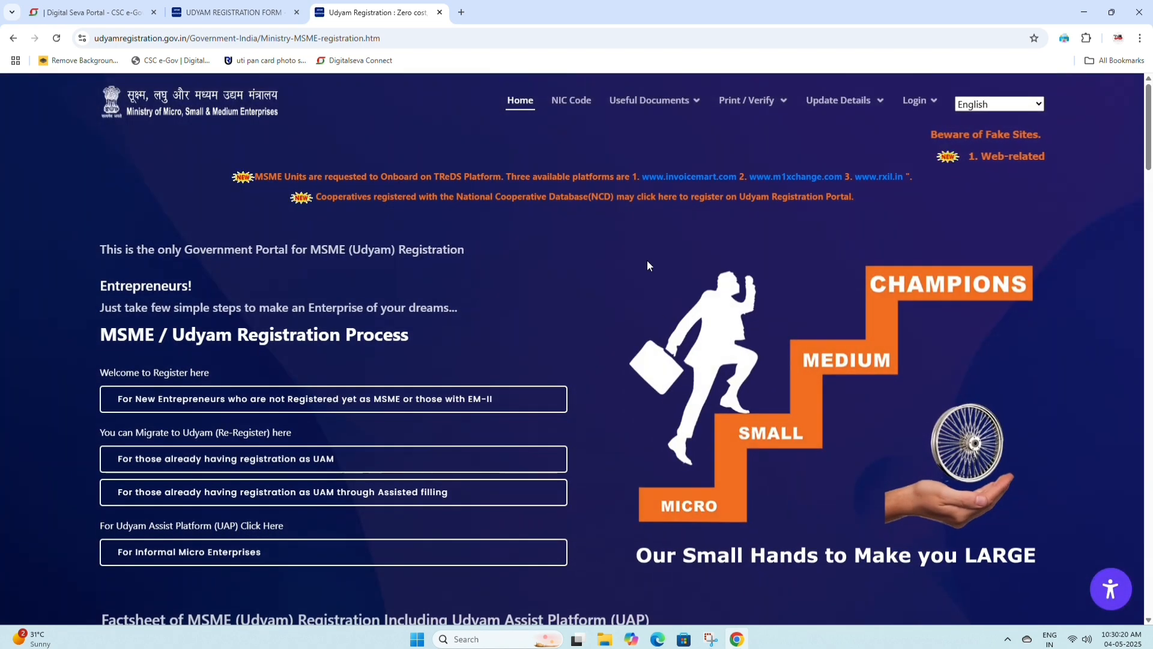
- Go to Print / Verify > Print Udyam Certificate
scroll(665, 323, "down", 5)
scroll(664, 323, "up", 5)
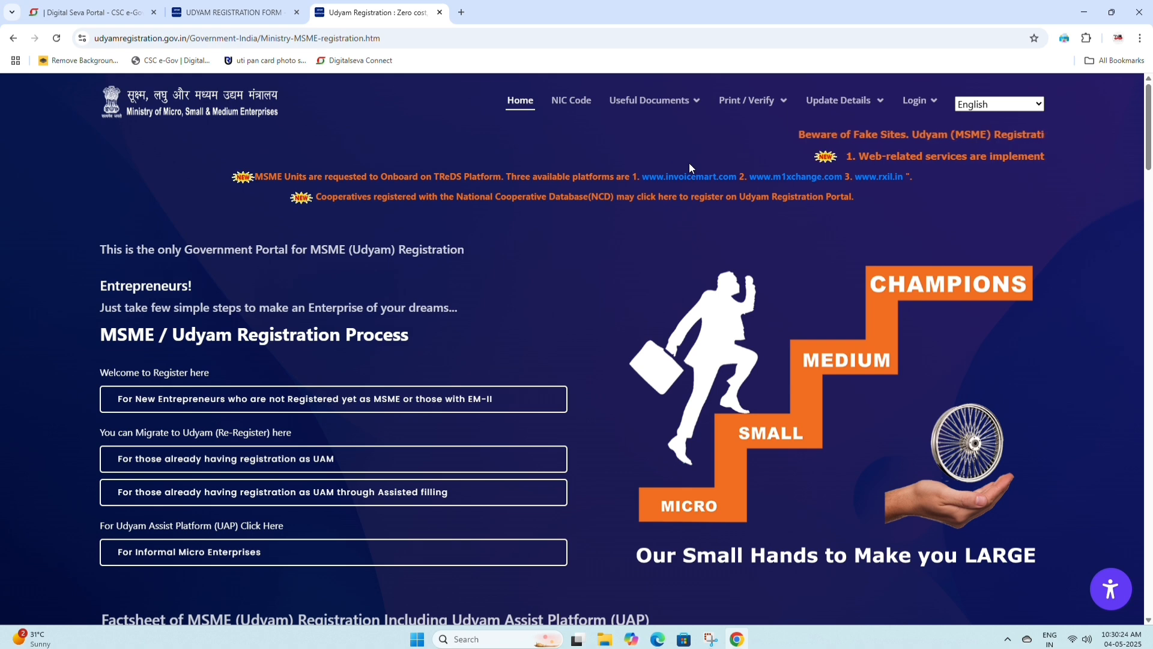
mouse_move(758, 106)
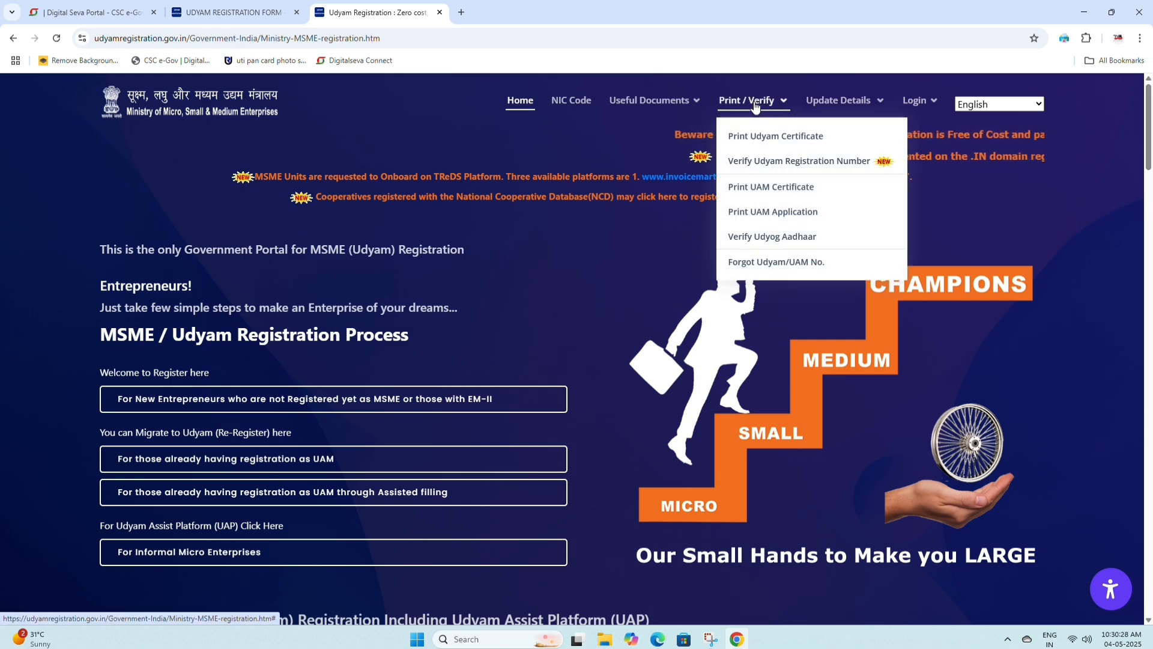
left_click(791, 138)
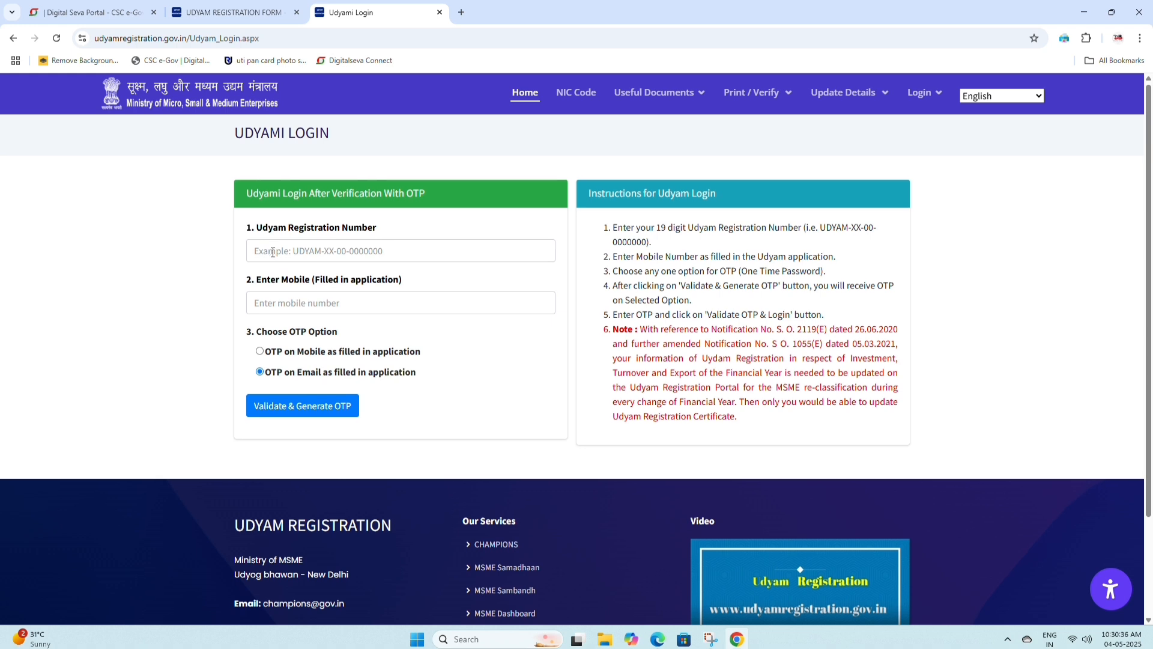
- Enter the registration number and mobile number, choose mobile OTP, and generate it
scroll(271, 250, "down", 1)
left_click(283, 190)
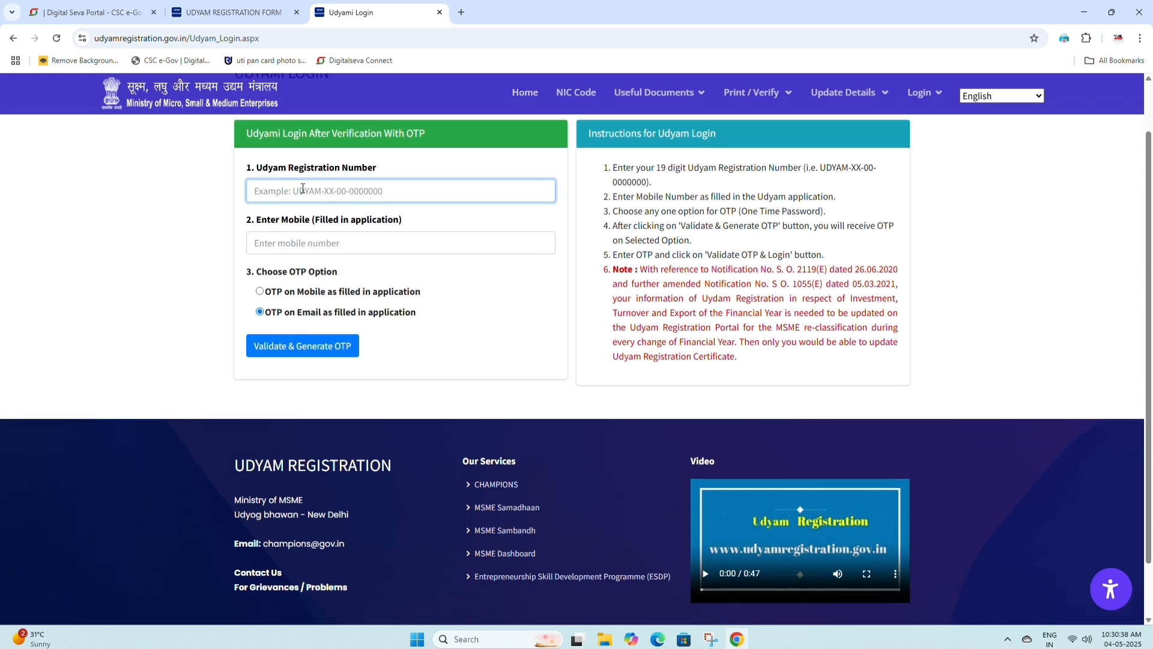
left_click(275, 243)
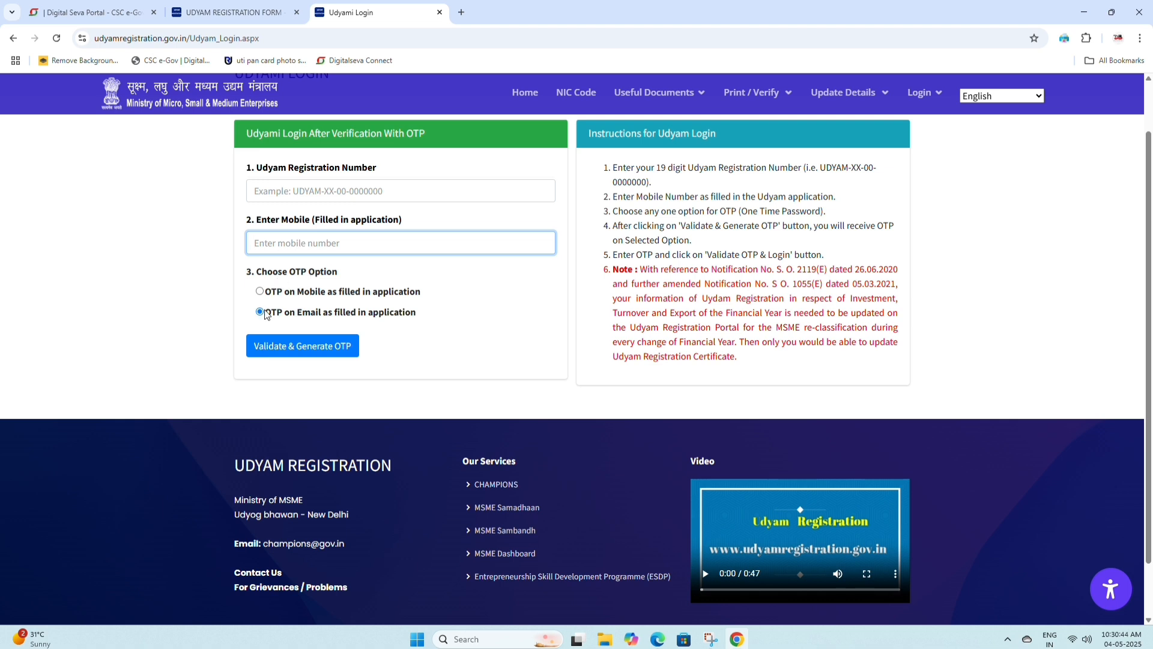
left_click(261, 292)
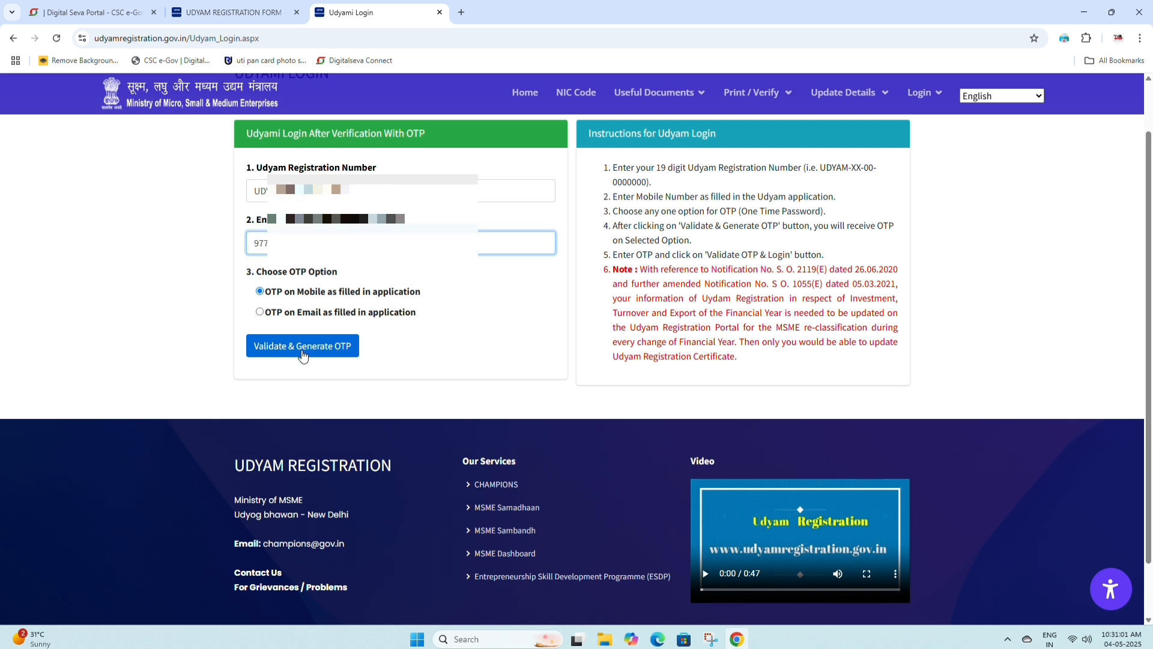
left_click(303, 355)
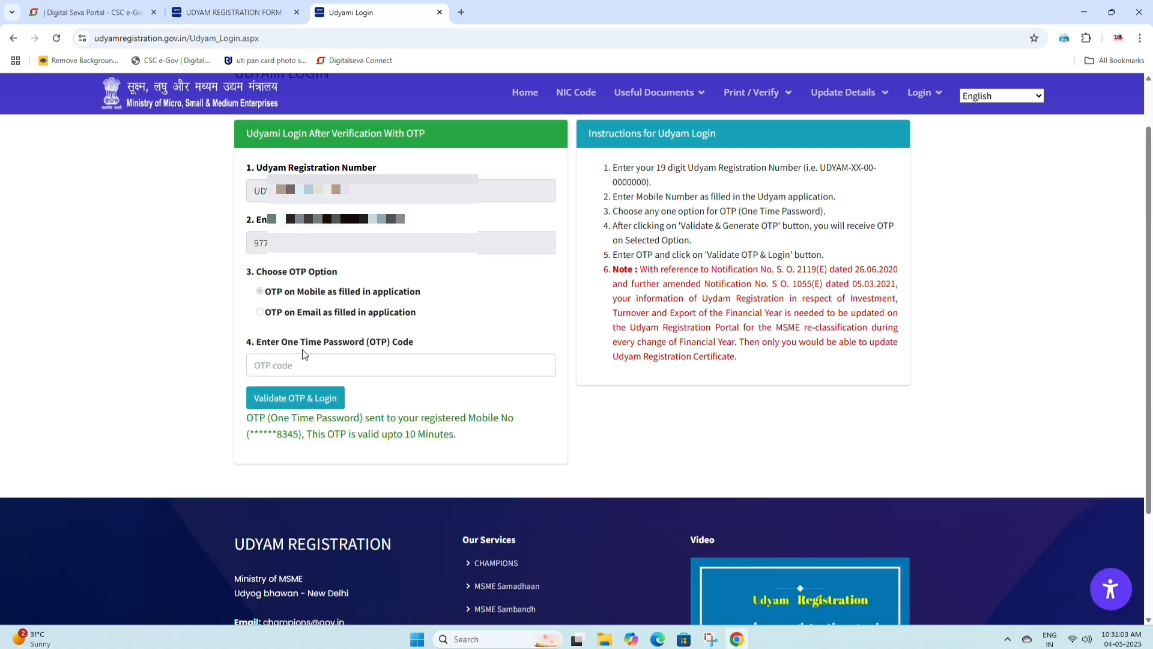
- Enter the login OTP and log in to the Udyam dashboard
left_click(272, 364)
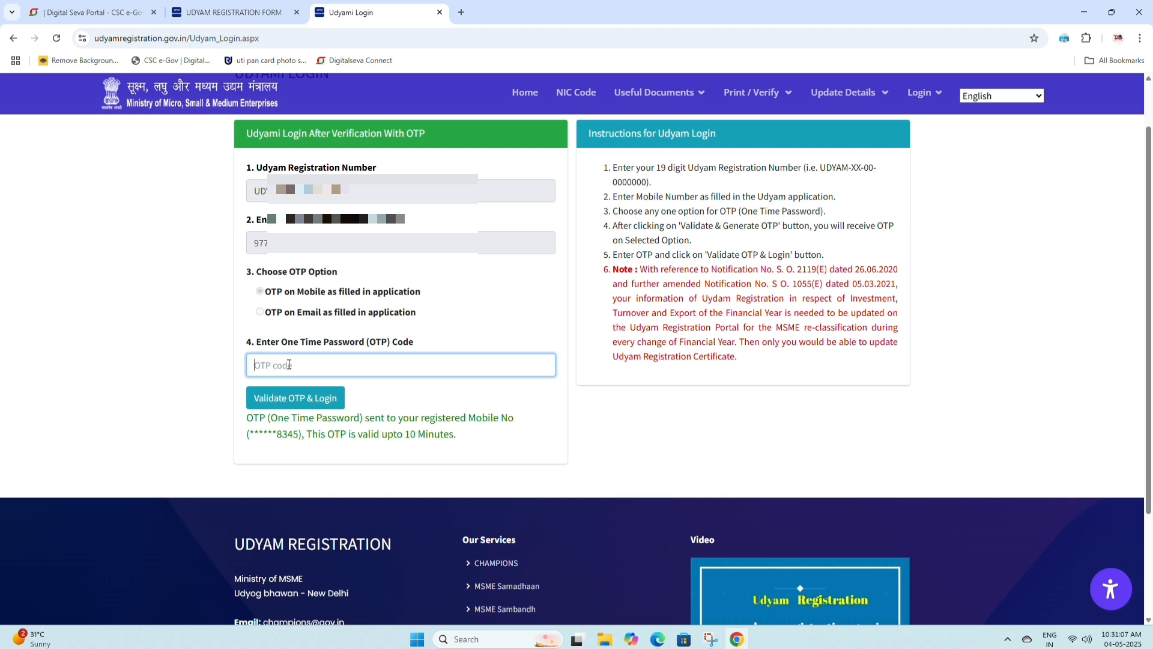
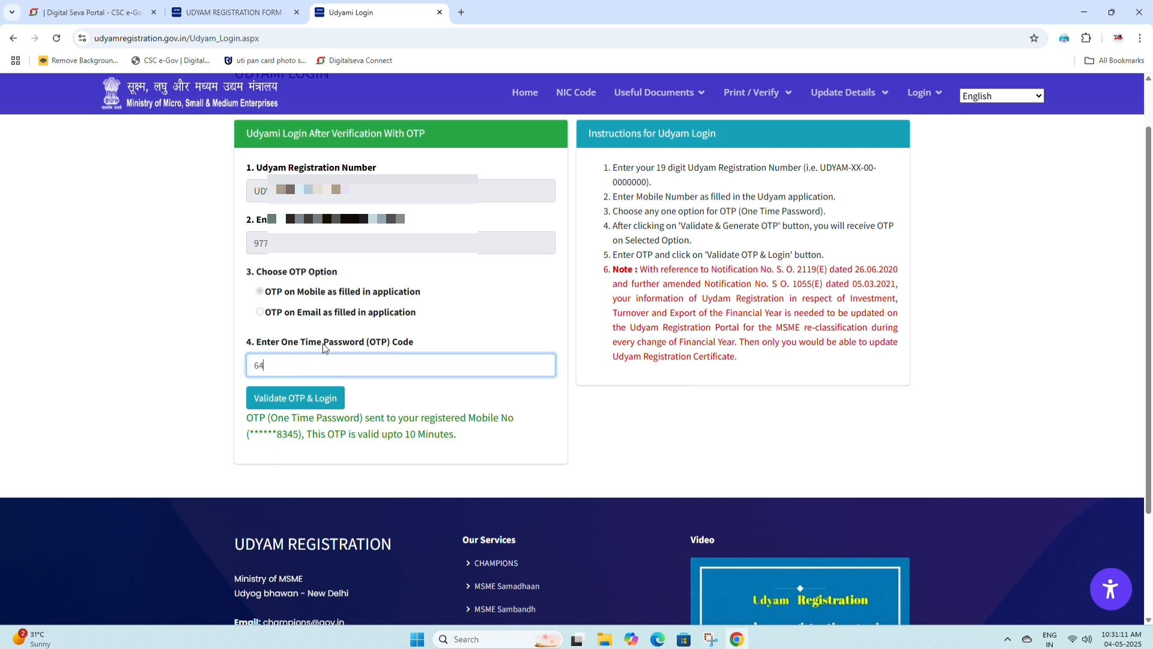
left_click(307, 405)
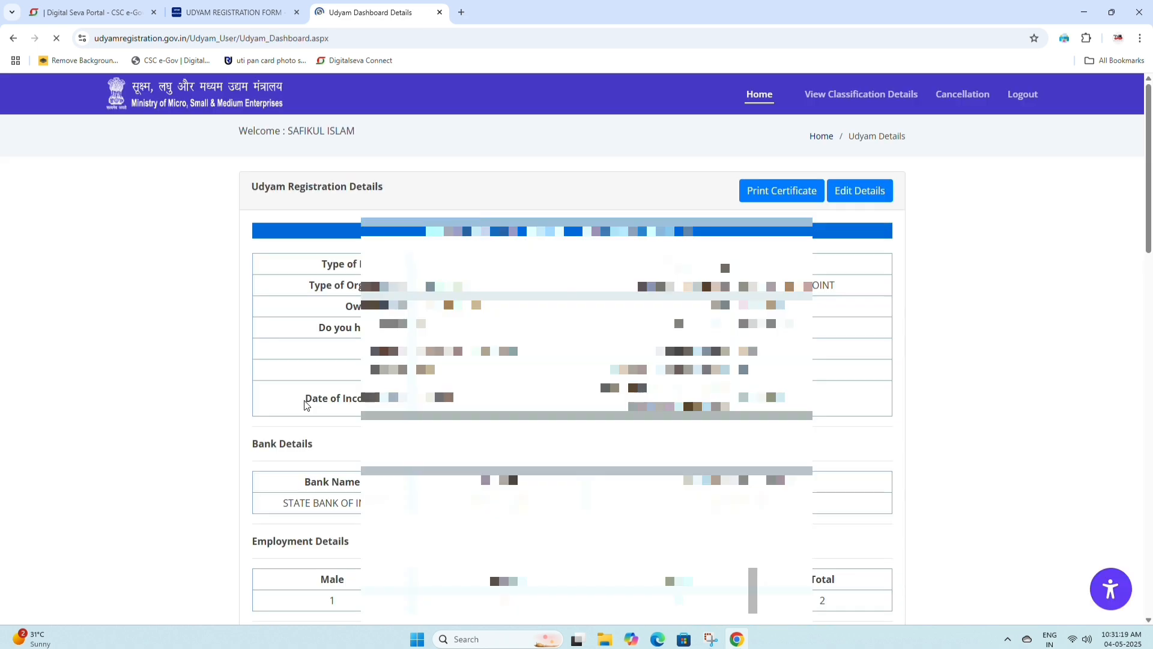